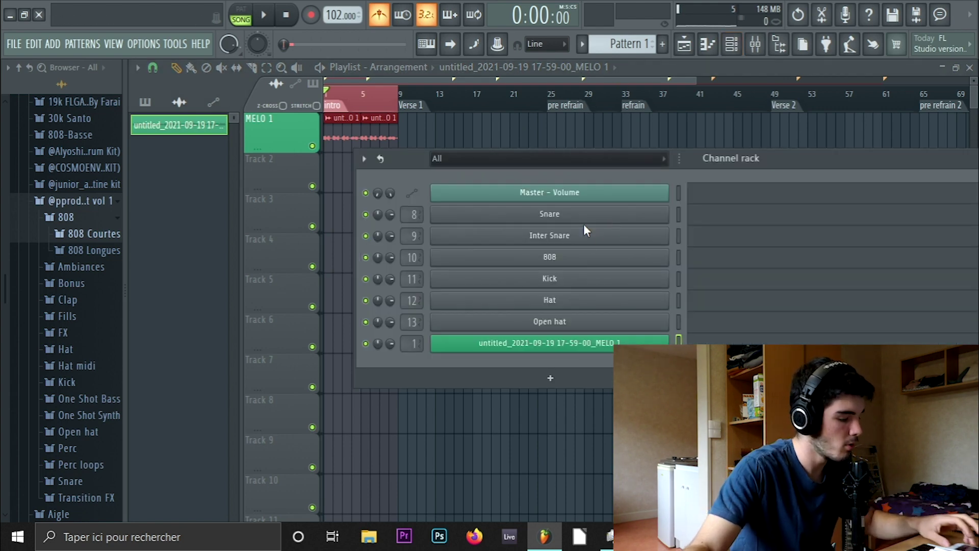
- Close the channel rack and load Pro-Q 3 into the first effect slot of the MELO 1 mixer track
left_click_drag(753, 159, 550, 160)
left_click_drag(879, 160, 680, 160)
left_click(846, 161)
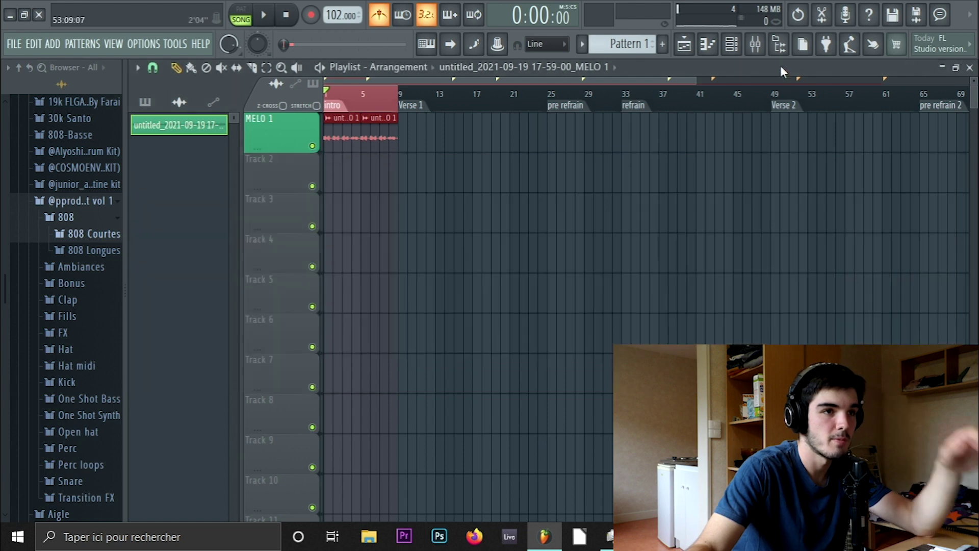
key("F9")
left_click(839, 111)
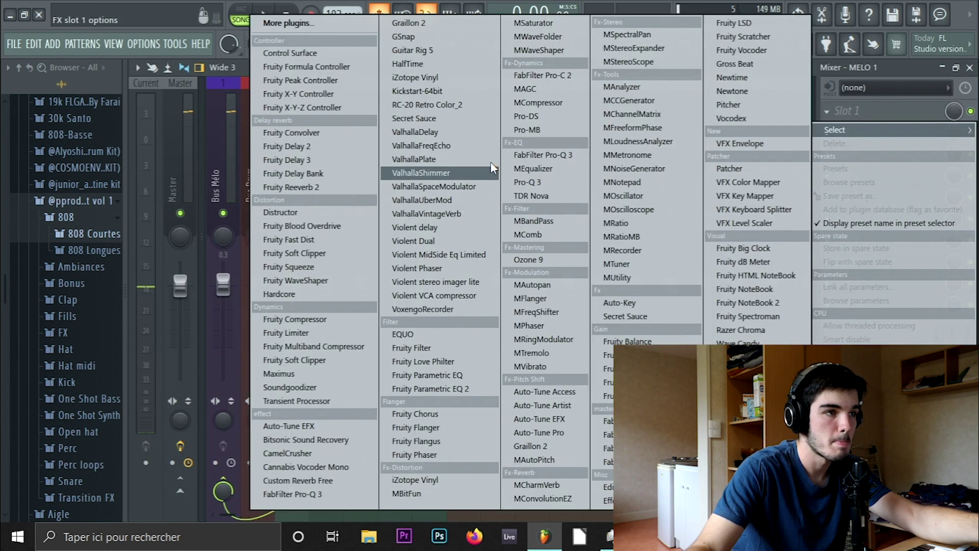
left_click(554, 189)
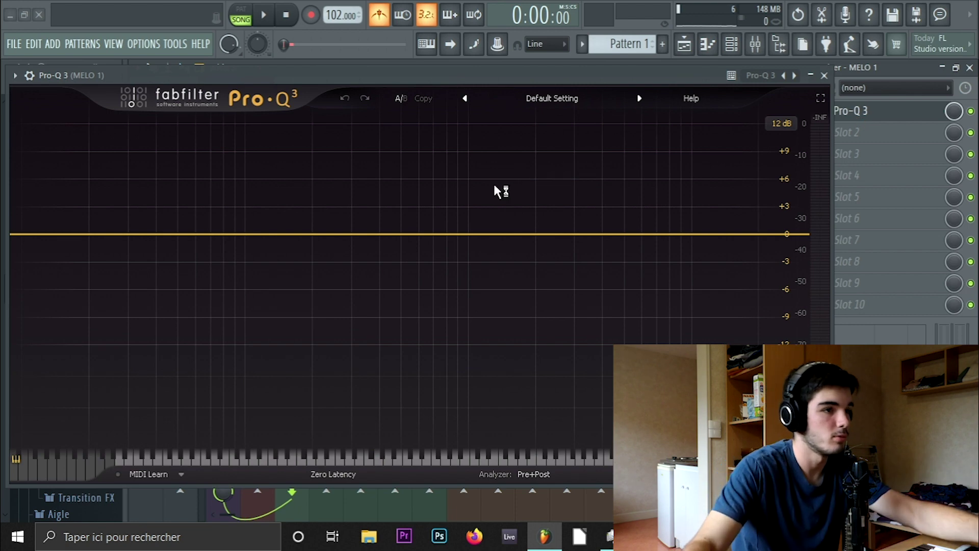
- Shape the melody in Pro-Q 3 with a low cut, a dip in the low mids and a high cut while it plays
key("space")
left_click_drag(61, 236, 266, 248)
left_click_drag(344, 244, 321, 272)
left_click_drag(758, 236, 633, 238)
left_click(824, 75)
- Try to load RC-20 Retro Color_2 into the second effect slot of the MELO 1 track
left_click(855, 132)
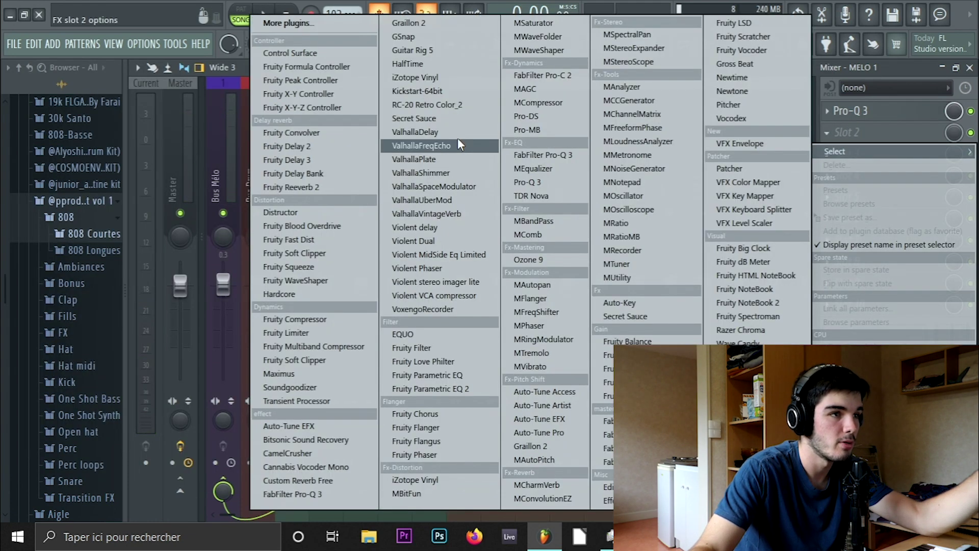
left_click(439, 106)
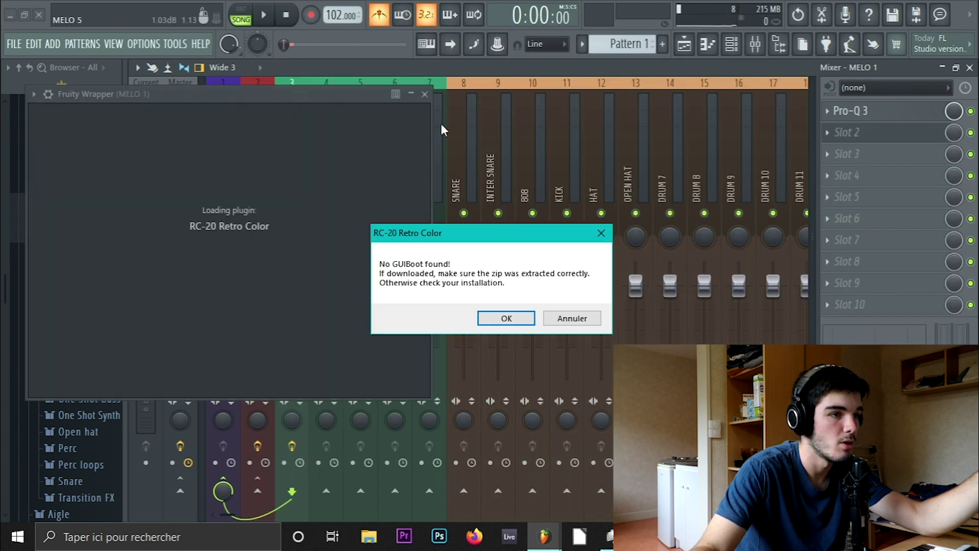
left_click(511, 318)
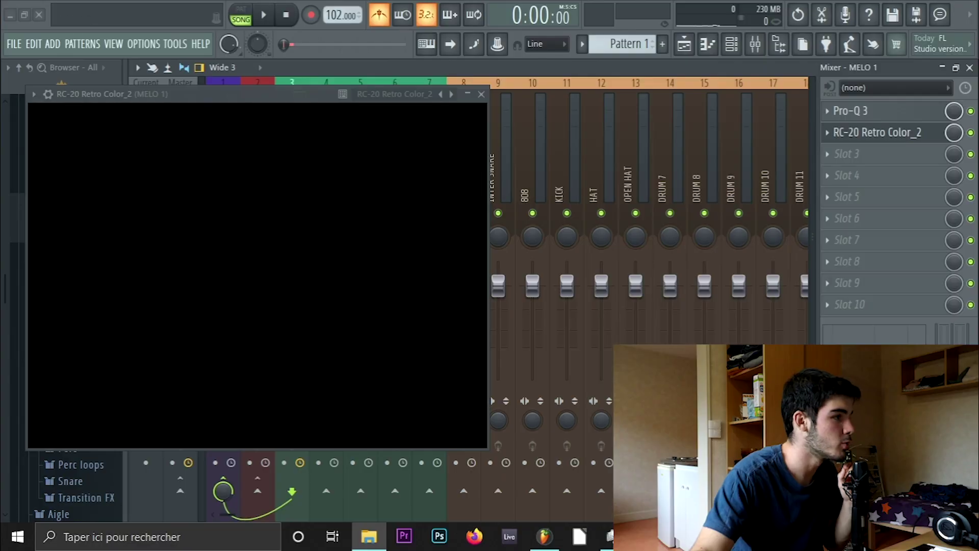
- Switch to File Explorer, mount the RC-20 Retro Color disk image and run RC20_Library_Placer from its folder
left_click_drag(0, 41, 791, 0)
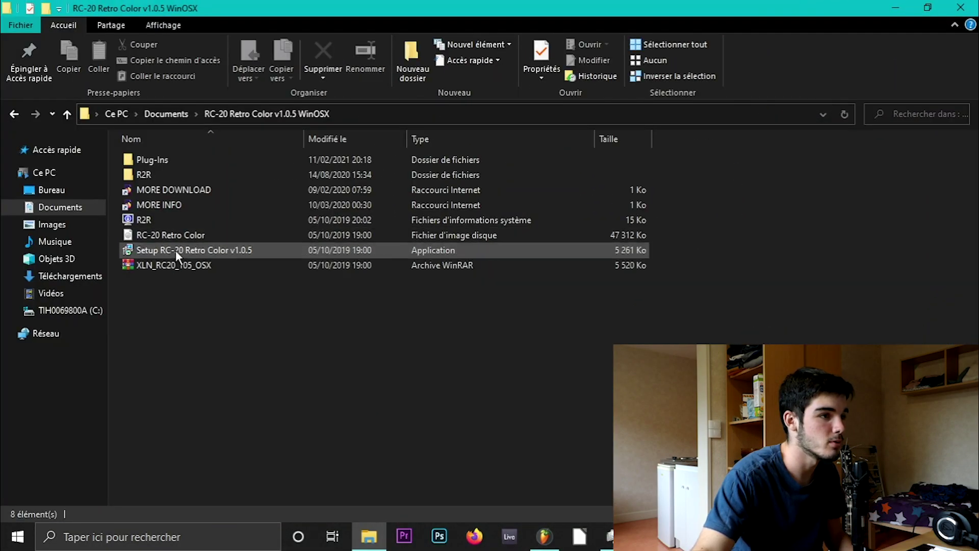
double_click(167, 234)
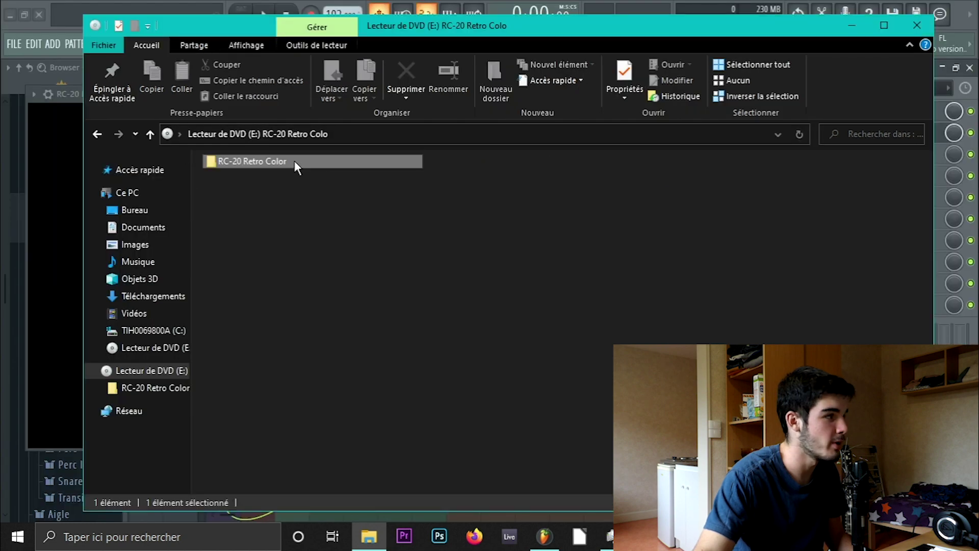
double_click(294, 162)
double_click(366, 209)
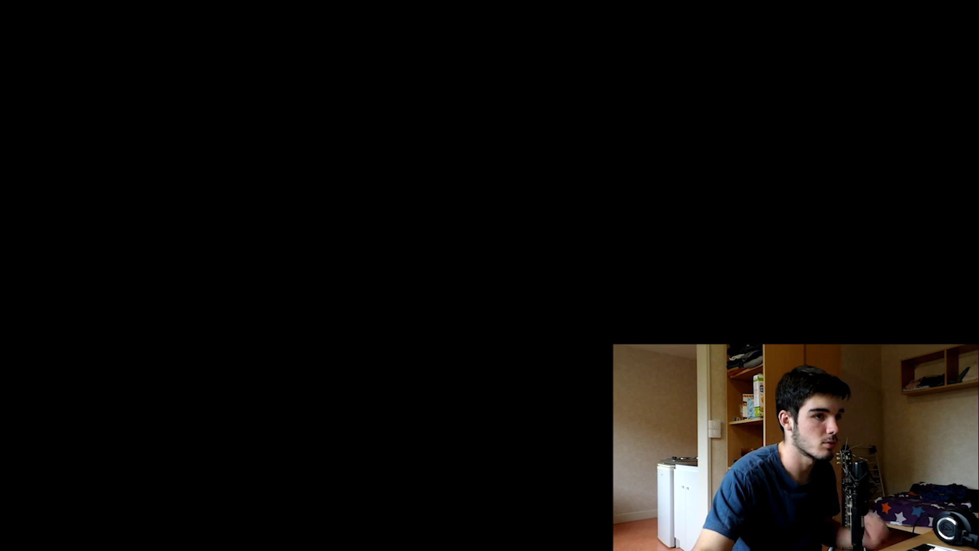
left_click(564, 312)
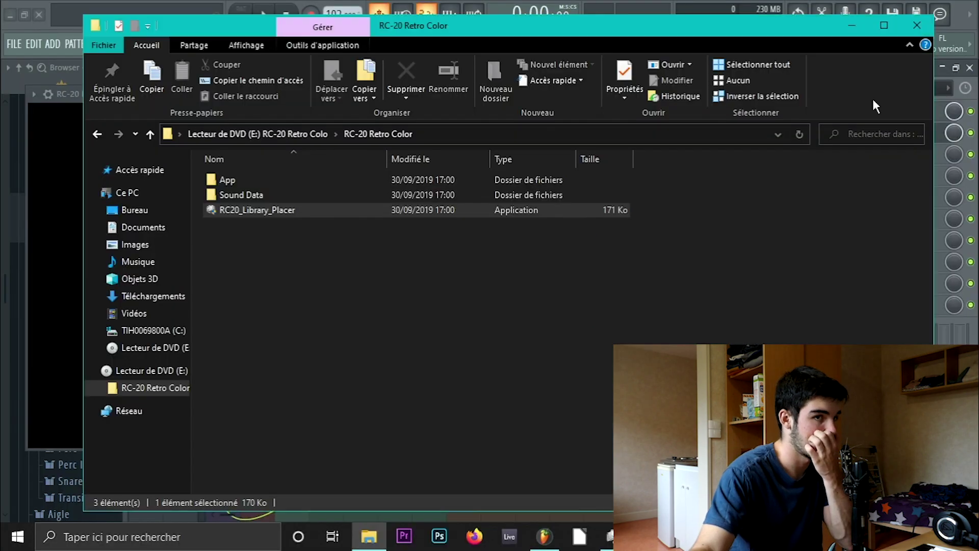
- Reload RC-20 Retro Color_2 into the second MELO 1 slot with the Vinyl 1 preset and set its Noise to 0 %
left_click(918, 27)
left_click(481, 94)
left_click(827, 132)
left_click(837, 165)
left_click(827, 132)
left_click(455, 105)
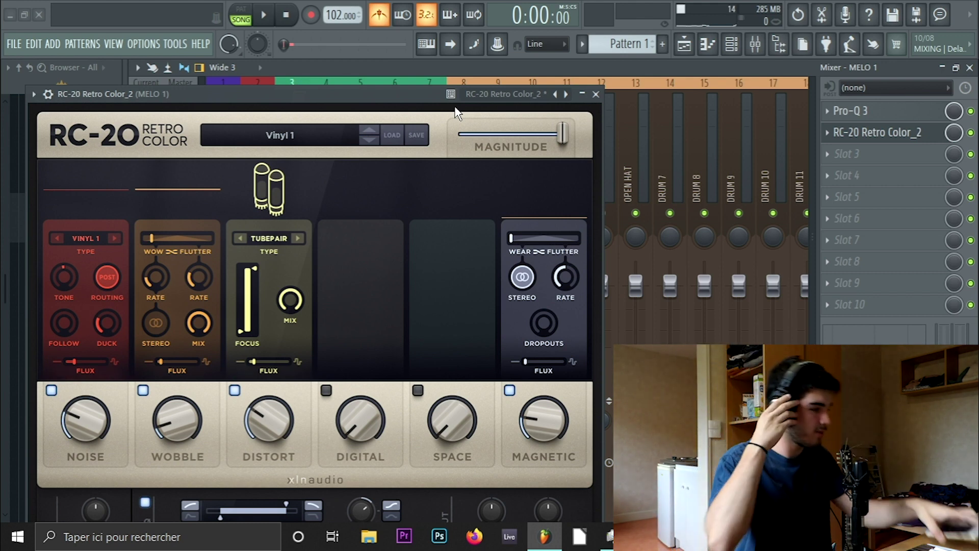
left_click_drag(198, 112, 281, 15)
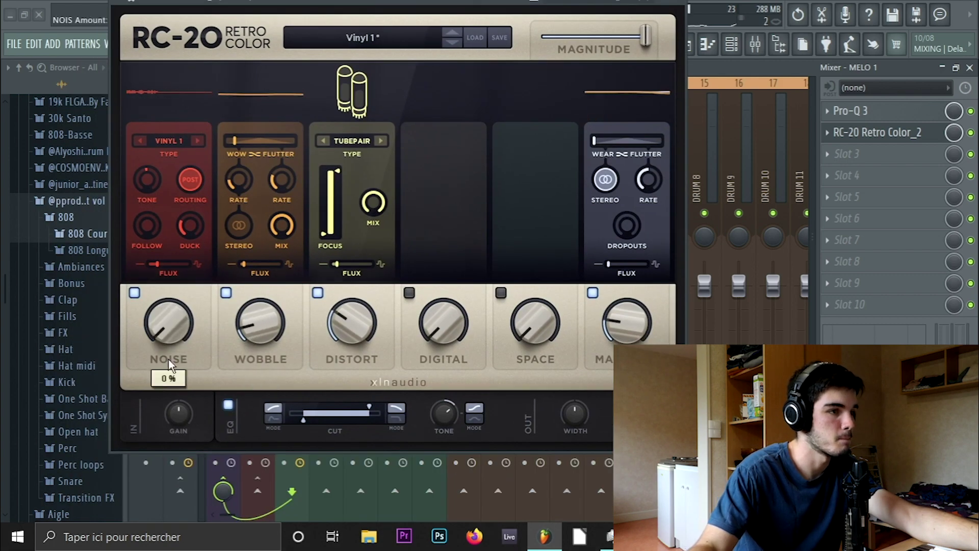
left_click_drag(379, 1, 378, 27)
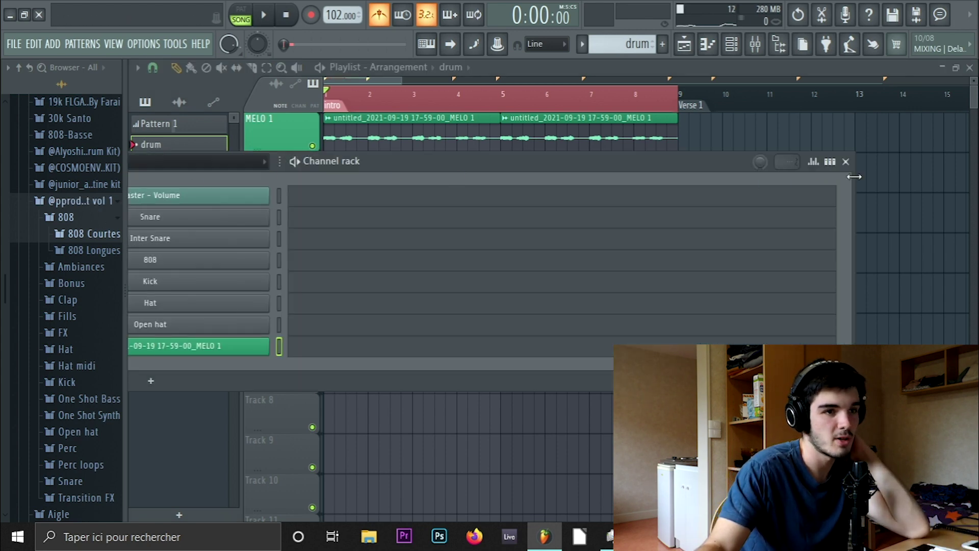
- Replace the 808 channel's sample with 808 - NEW CLASSIC from the ATLAS - Ysos kit
left_click_drag(854, 177, 616, 184)
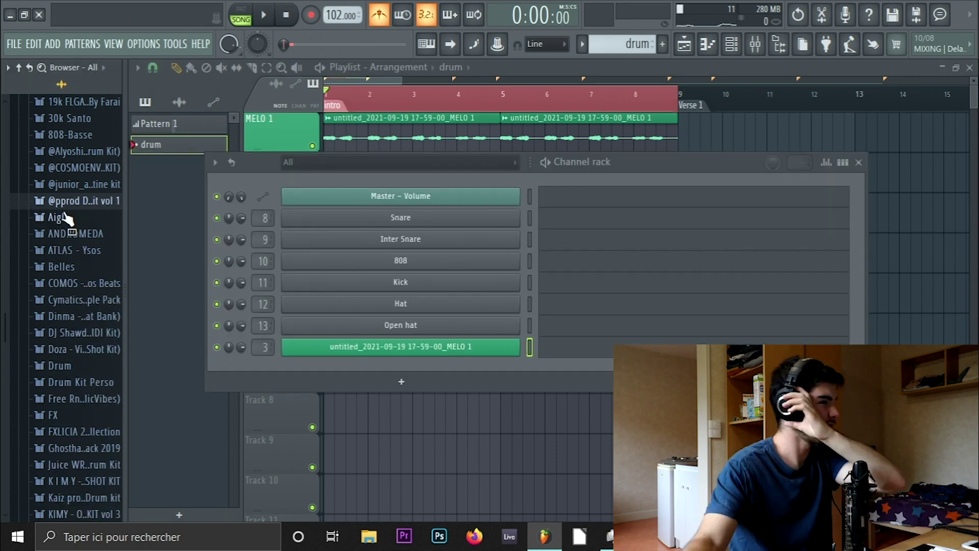
scroll(65, 220, "down", 3)
scroll(63, 225, "up", 4)
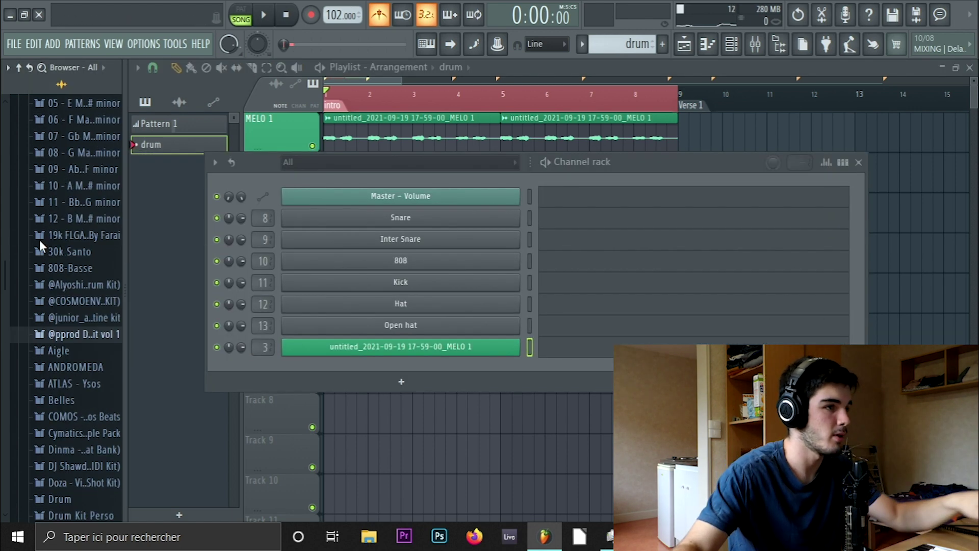
scroll(51, 250, "up", 3)
scroll(65, 332, "up", 10)
scroll(67, 331, "down", 20)
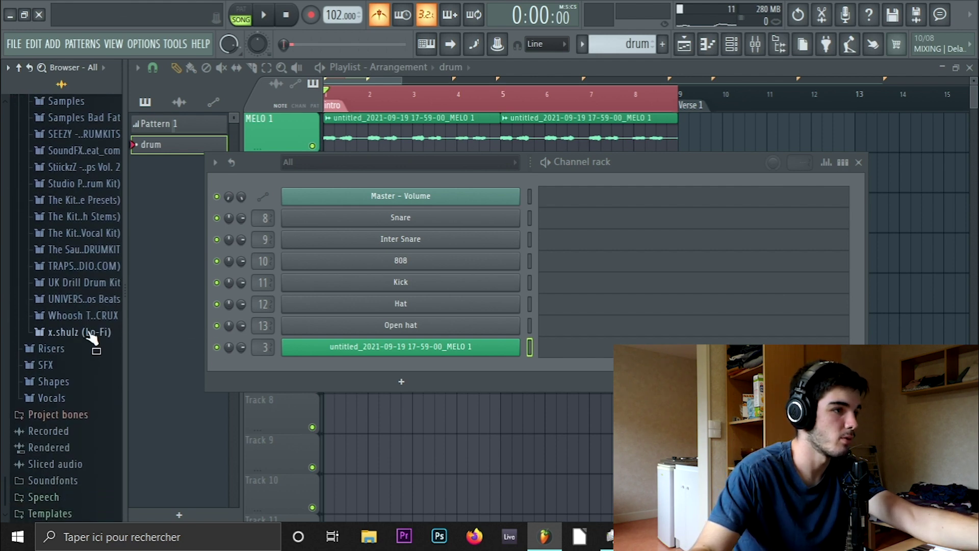
scroll(86, 331, "up", 18)
scroll(87, 316, "down", 4)
left_click(85, 240)
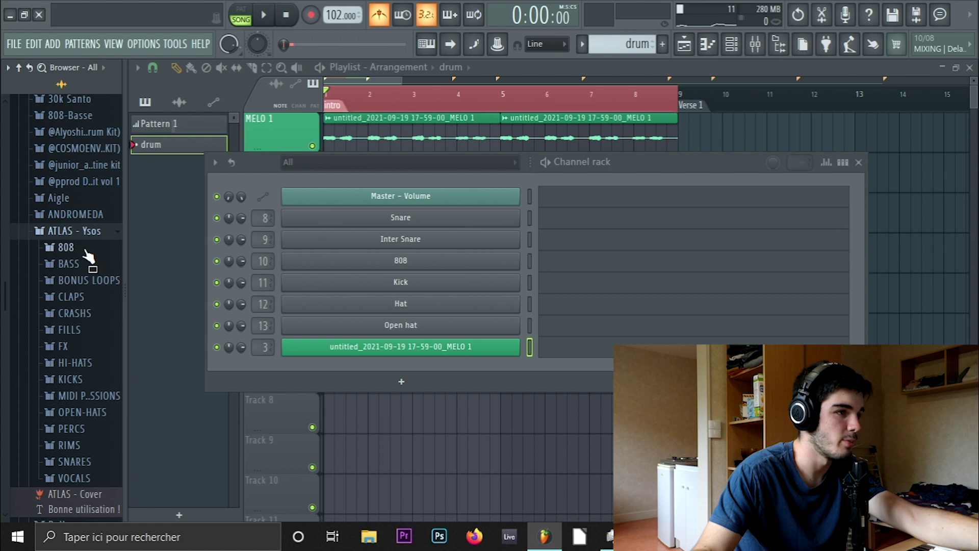
left_click(85, 250)
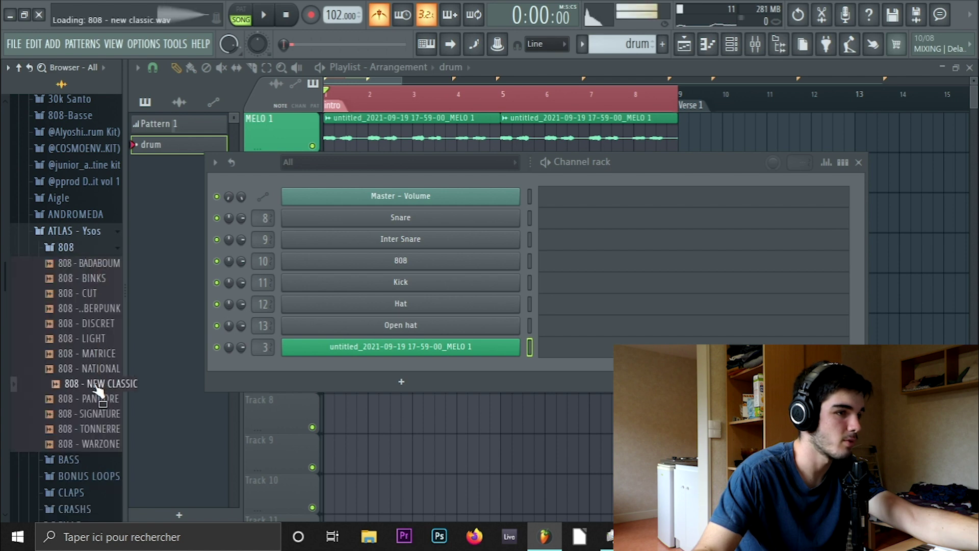
left_click_drag(415, 251, 415, 257)
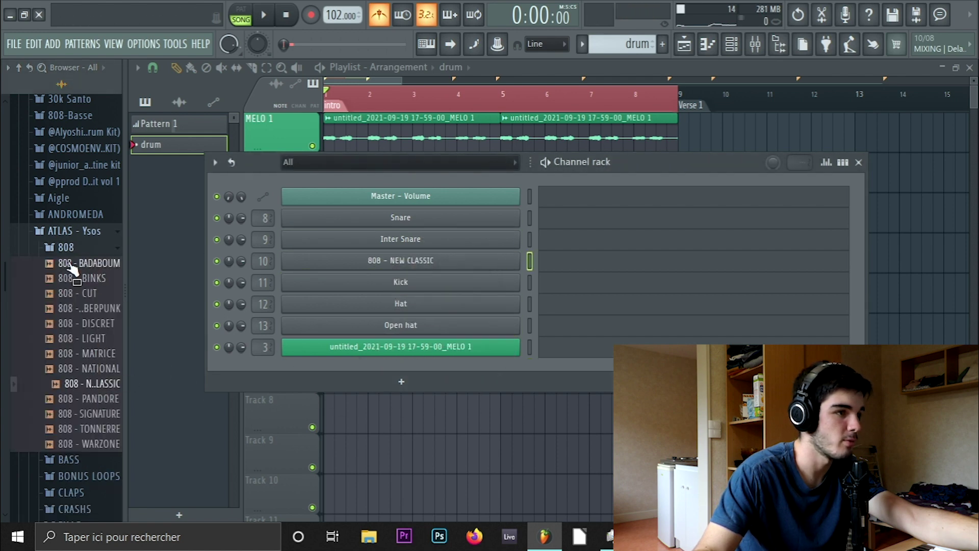
- Replace the Kick channel's sample with KICK - BALROG from the ATLAS kit's kicks
left_click(65, 246)
left_click(70, 379)
left_click(87, 396)
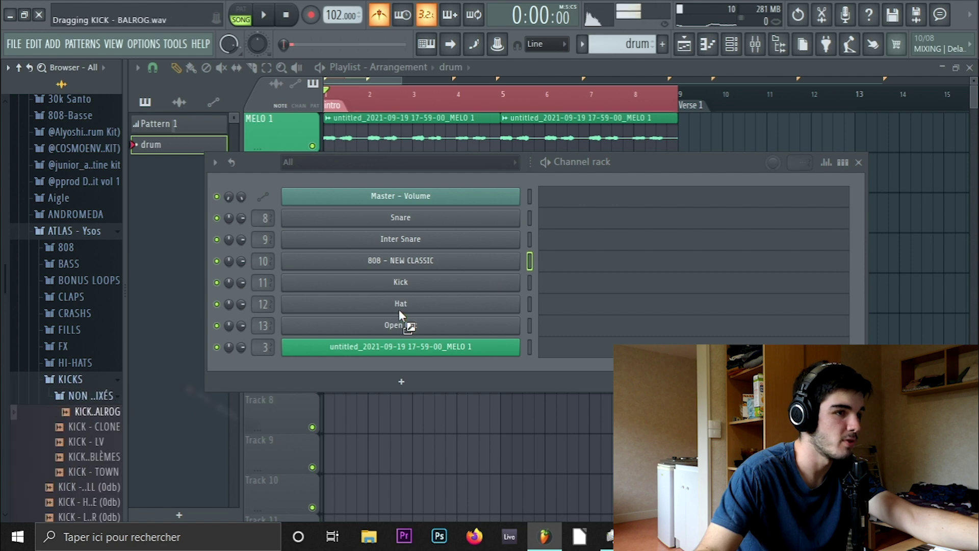
left_click_drag(360, 337, 367, 281)
- Load HI-HAT - CLIP onto the Hat channel and CLAP - DRIP onto the Snare channel
left_click(75, 362)
left_click_drag(77, 378, 400, 304)
left_click(71, 296)
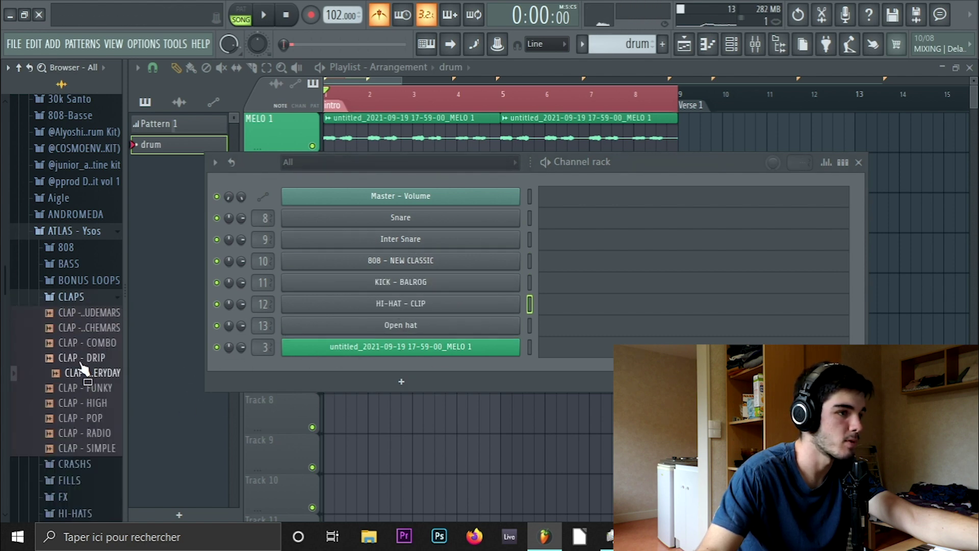
left_click_drag(464, 265, 418, 219)
- Place a C5 clap note at 1:05 in the CLAP - DRIP piano roll and repeat it every half bar across four bars
key("F7")
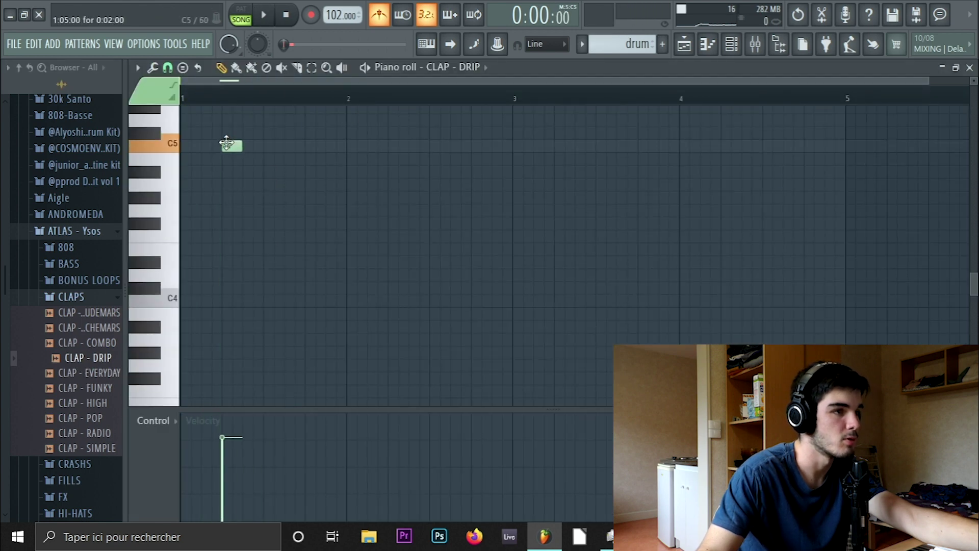
left_click_drag(271, 101, 21, 148)
key("ctrl+b")
key("ctrl+b")
key("ctrl+b")
key("ctrl+b")
key("ctrl+b")
key("ctrl+b")
key("ctrl+b")
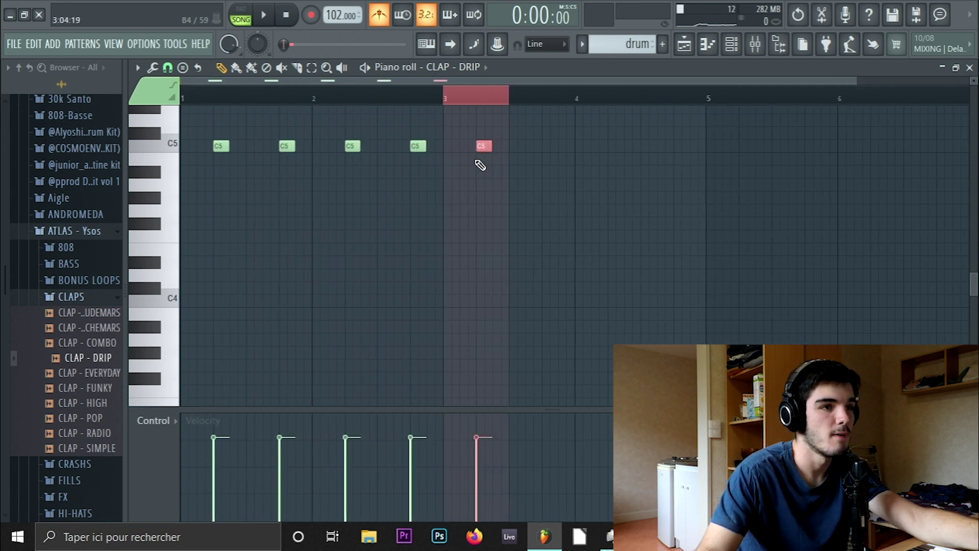
key("space")
key("F7")
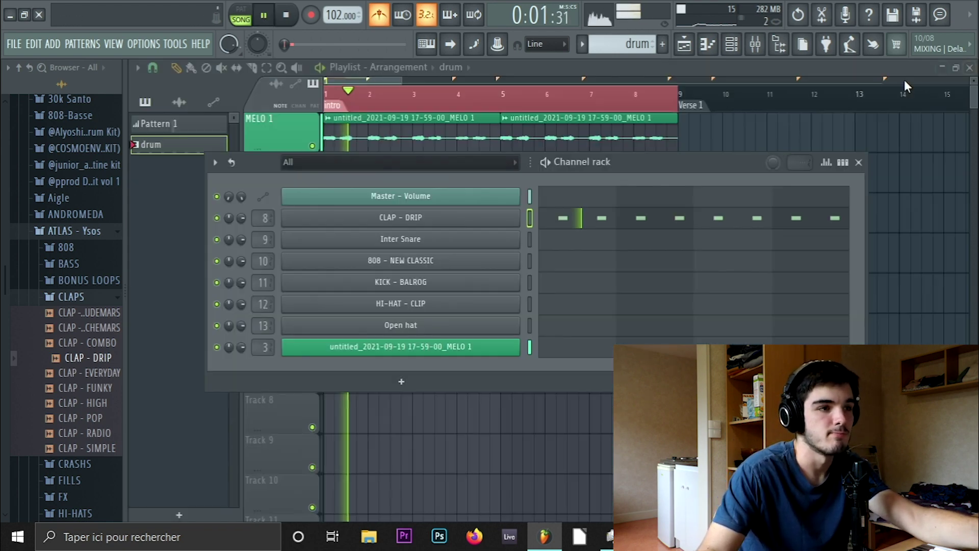
- Place the drum pattern on playlist Track 2 and trim its clip to four bars, ending at bar 5
left_click_drag(614, 179, 480, 341)
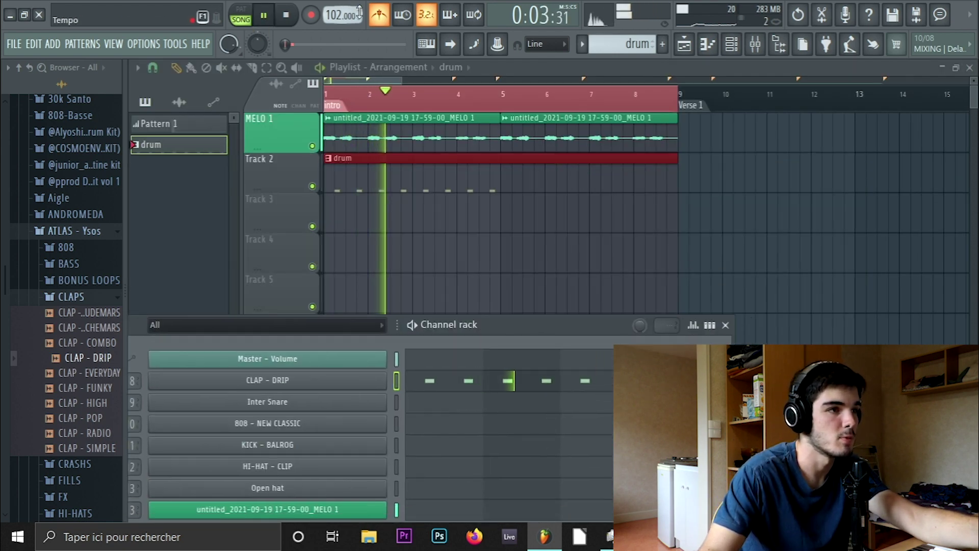
key("F6")
left_click_drag(677, 159, 500, 159)
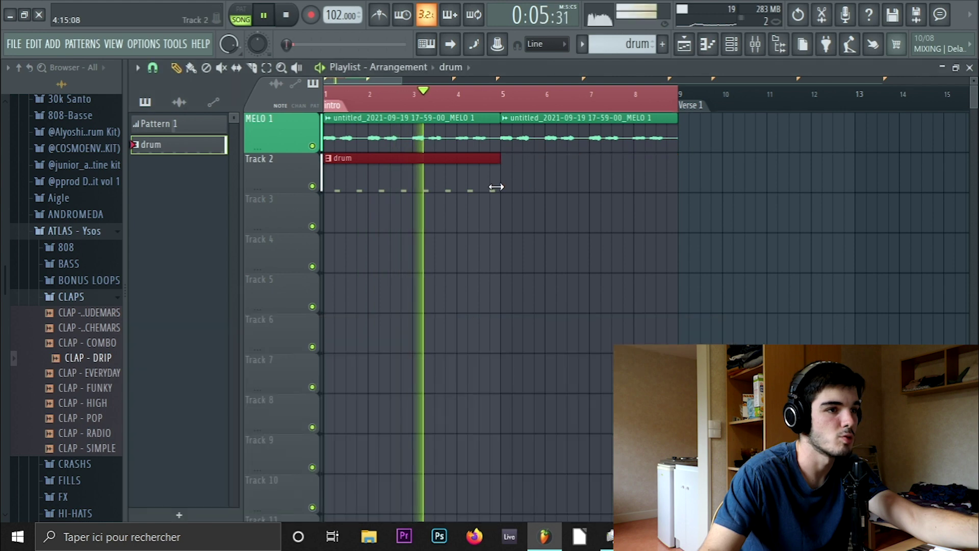
- Fill four bars of the HI-HAT - CLIP piano roll with sixteenth notes at C5 in alternating high and low velocities
left_click(734, 47)
left_click_drag(533, 323, 531, 196)
key("space")
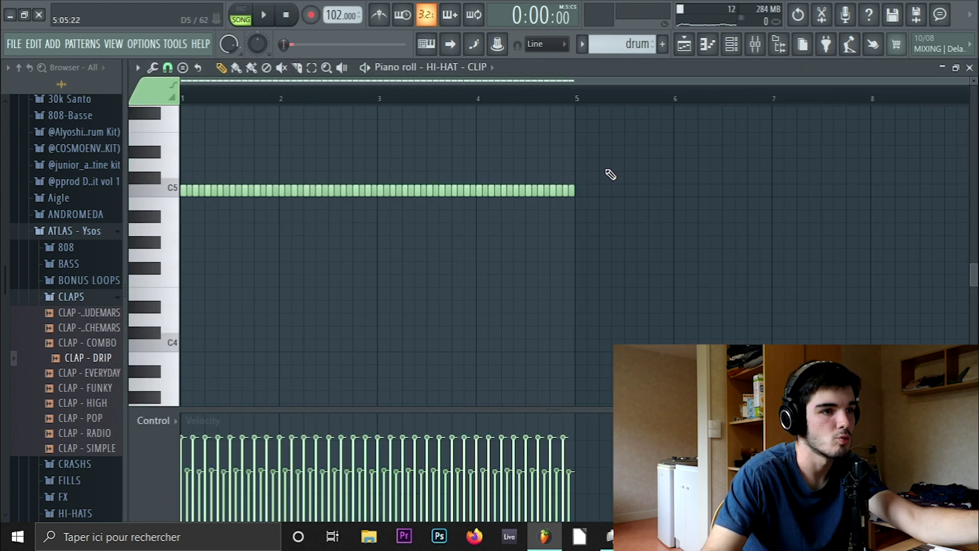
key("space")
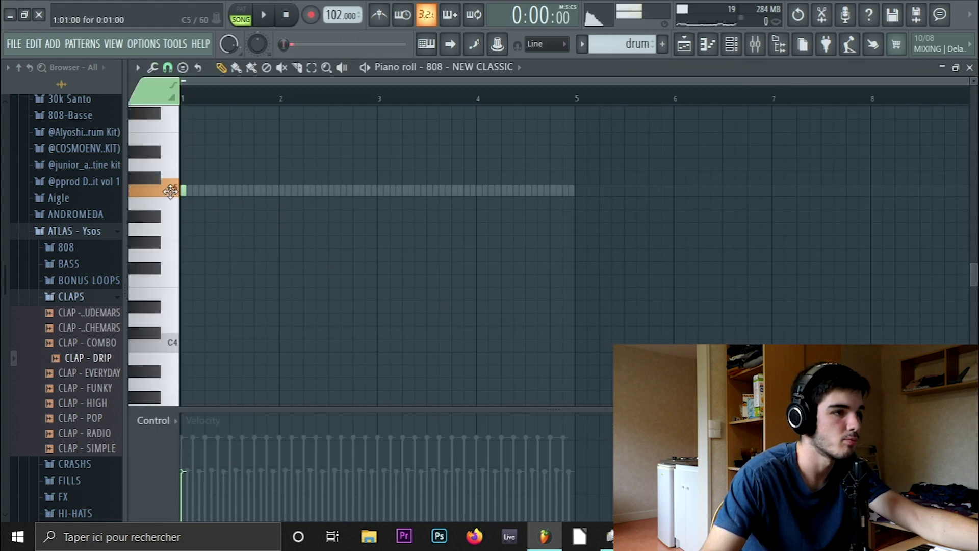
- Place KICK - BALROG notes at C5 on steps 1:01, 1:07, 2:01, 2:07, 2:15 and 3:01
scroll(227, 337, "down", 1)
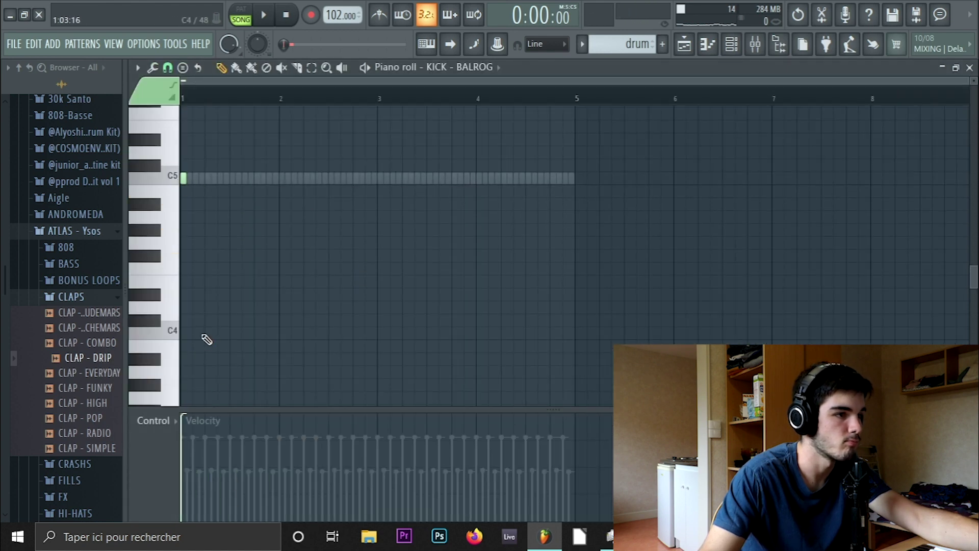
key("space")
left_click(219, 178)
key("space")
key("space")
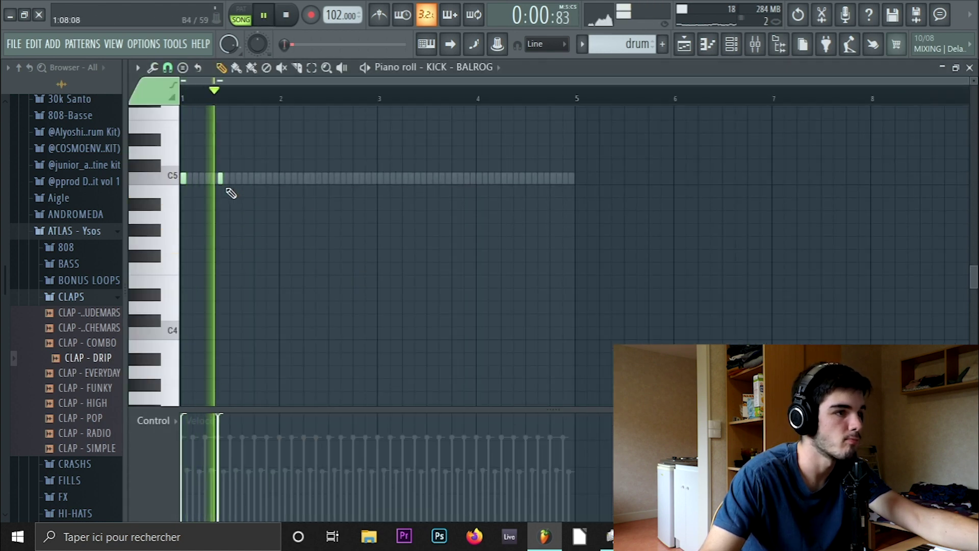
left_click(282, 178)
left_click(315, 177)
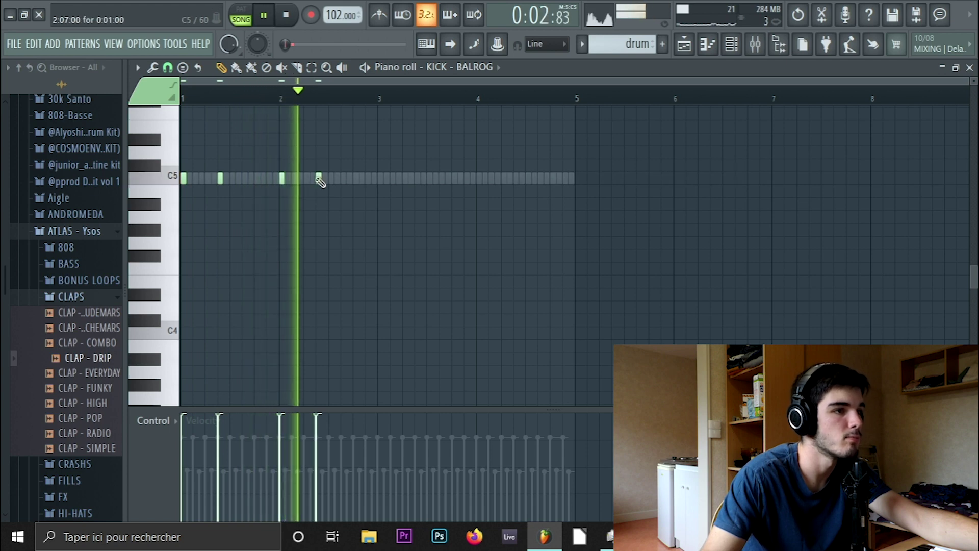
left_click(368, 178)
left_click(379, 177)
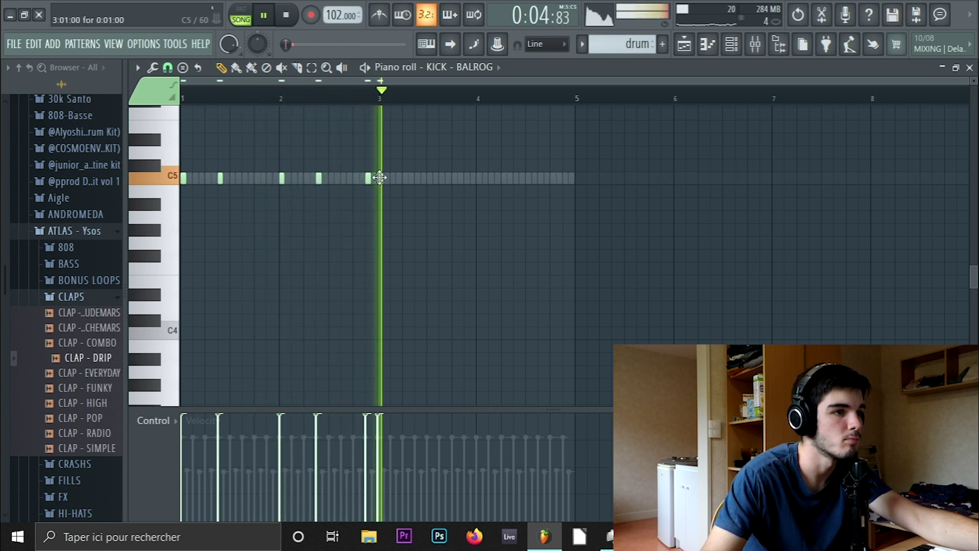
- Continue the kick pattern with C5 notes at 3:07, 4:01 and 4:07, checking it in playback from bar 3
key("space")
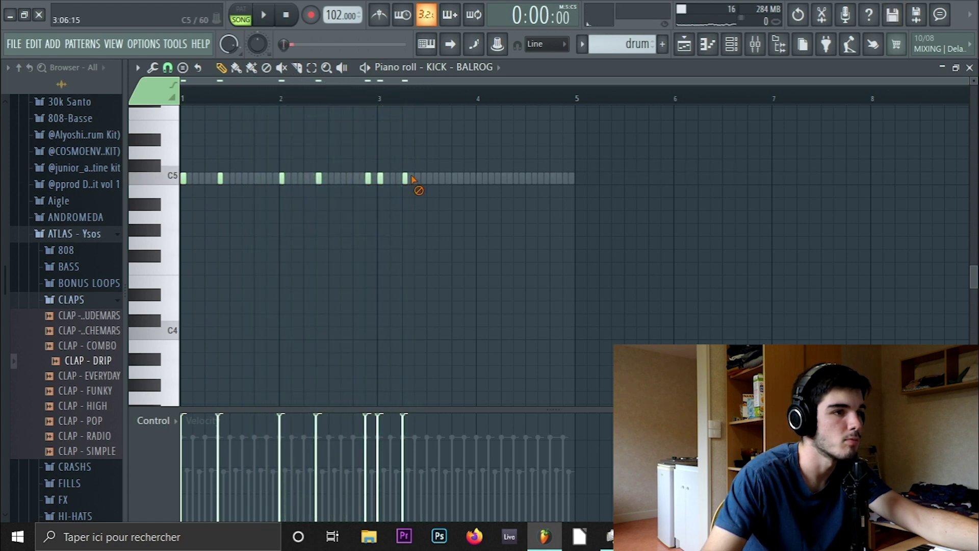
left_click(380, 100)
key("space")
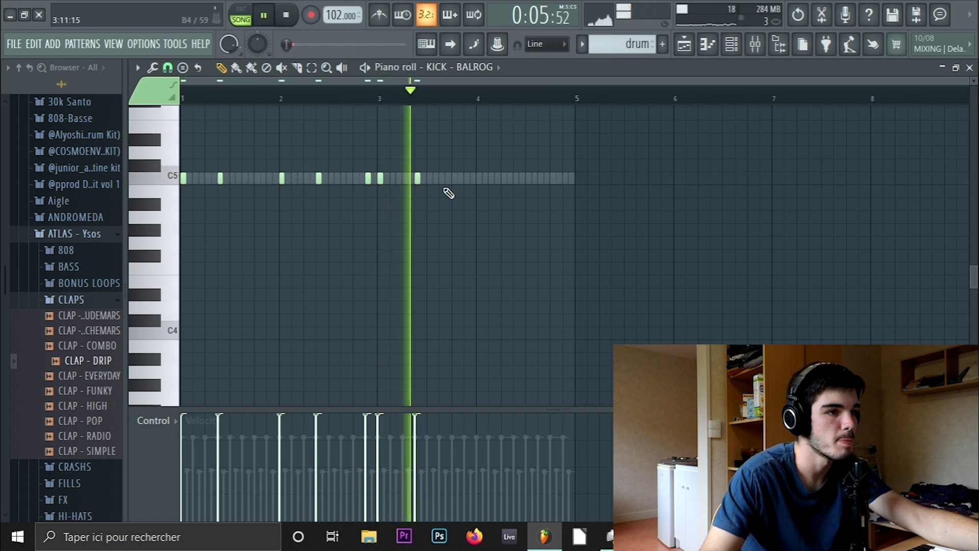
left_click(479, 178)
left_click(516, 178)
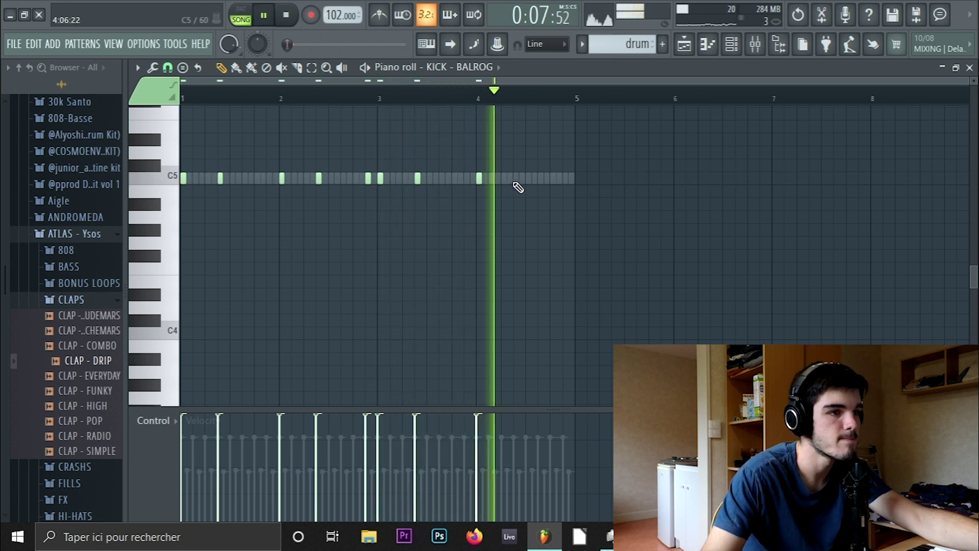
- Finish the KICK - BALROG pattern with a C5 note at 4:15 and check it in playback
key("space")
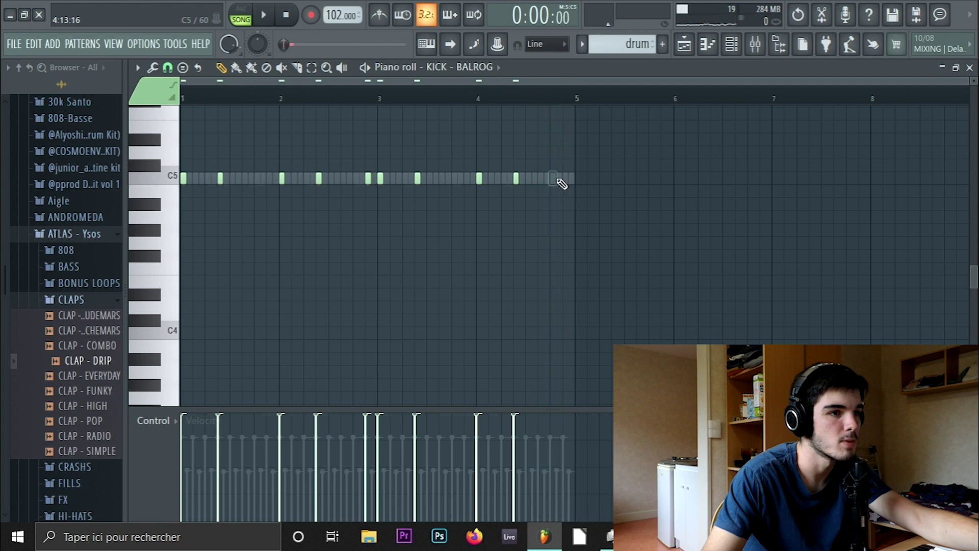
key("space")
right_click(562, 171, "ctrl")
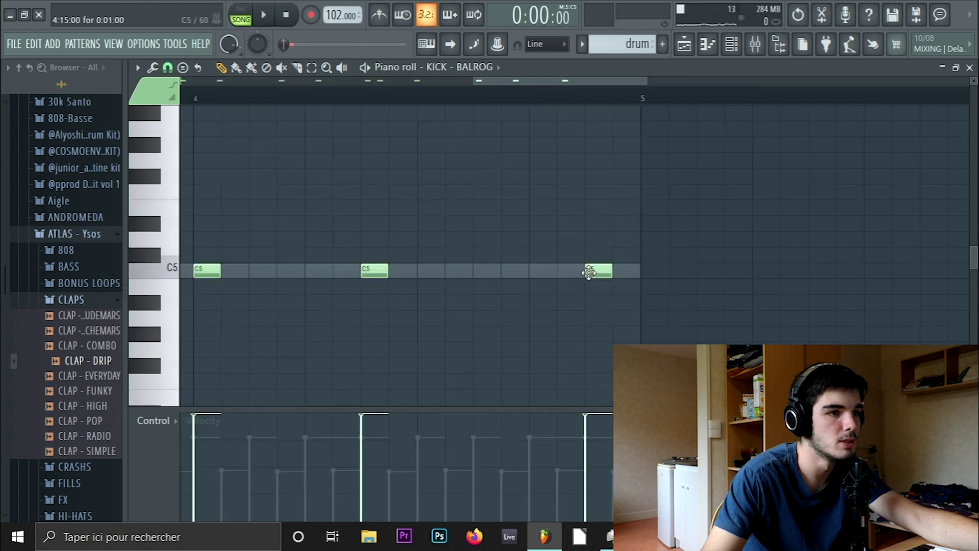
left_click(337, 97)
key("space")
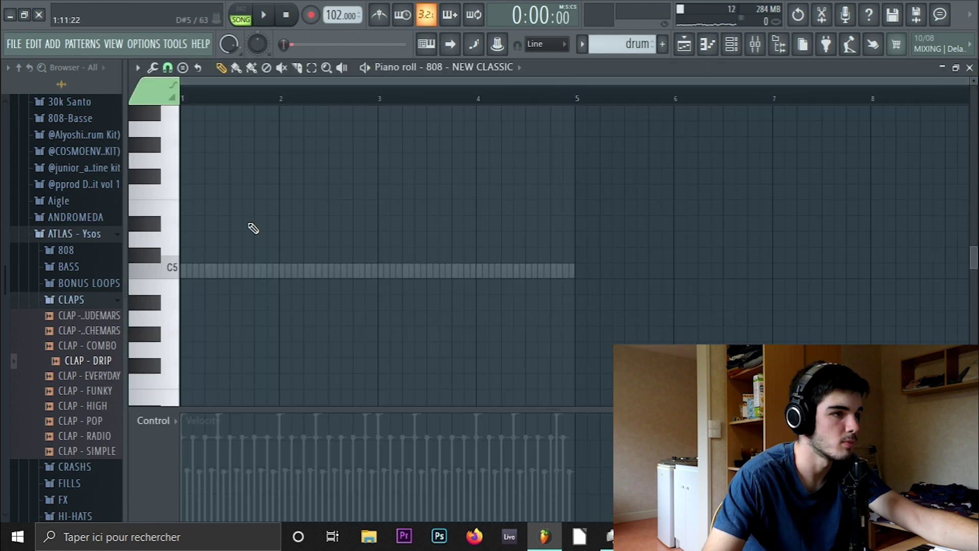
- Start the bassline in the 808 - NEW CLASSIC piano roll with A#7 notes at 1:01 and 1:04
left_click(168, 191)
left_click_drag(152, 78, 153, 186)
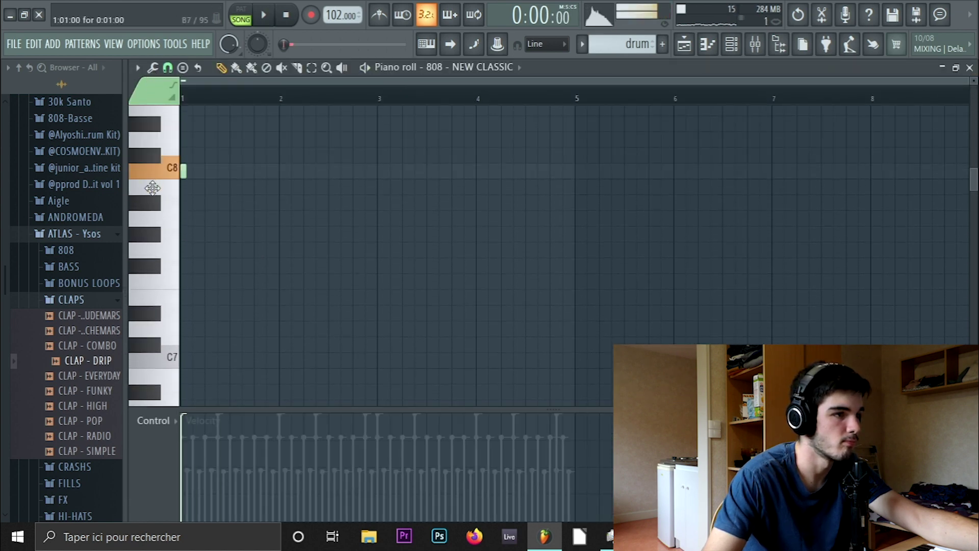
key("space")
scroll(220, 217, "up", 3)
scroll(220, 217, "down", 1)
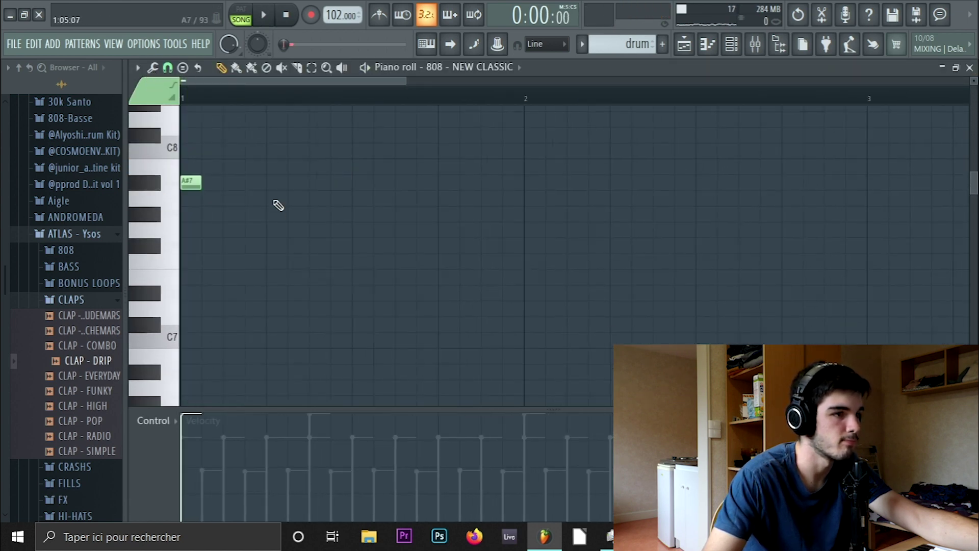
key("space")
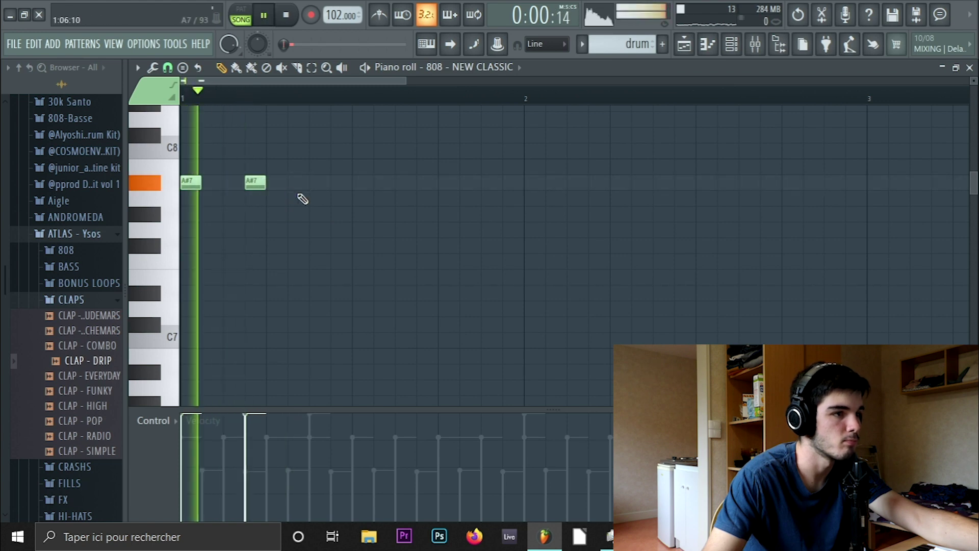
key("space")
- Add 808 notes on F7 at 1:07, 1:11 and 1:14, checking them in playback
left_click(312, 231)
key("space")
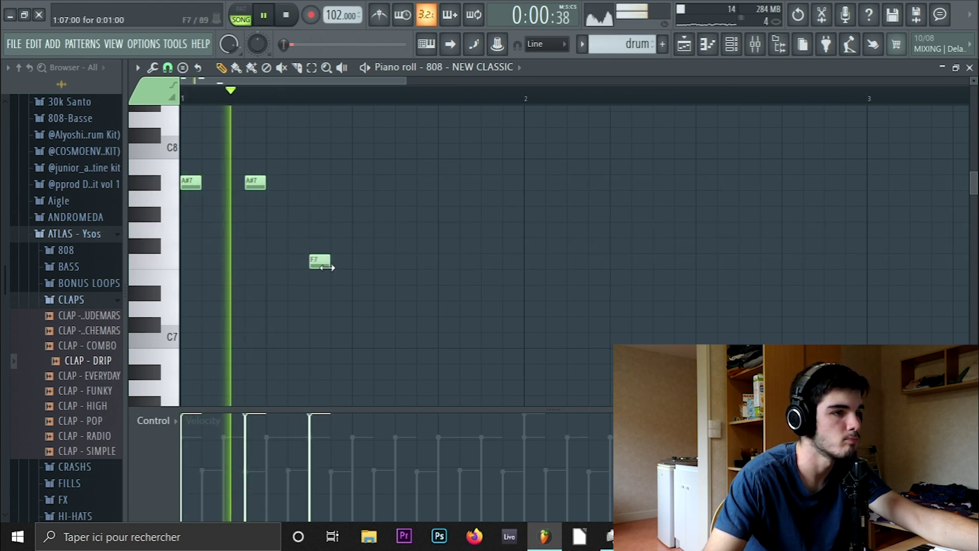
left_click(401, 261)
left_click(485, 261)
key("space")
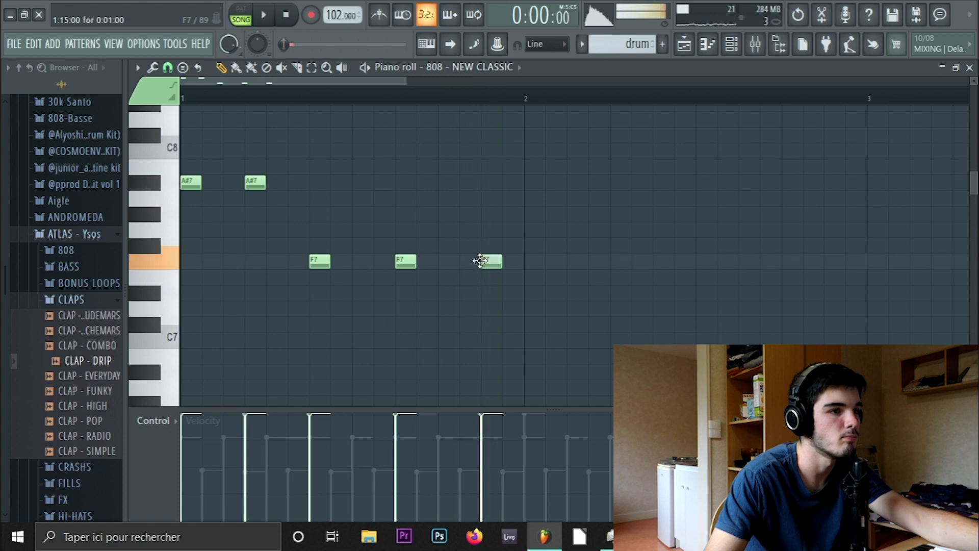
- Place 808 notes on G#7 at 2:01 and 2:04 while playing the pattern
key("space")
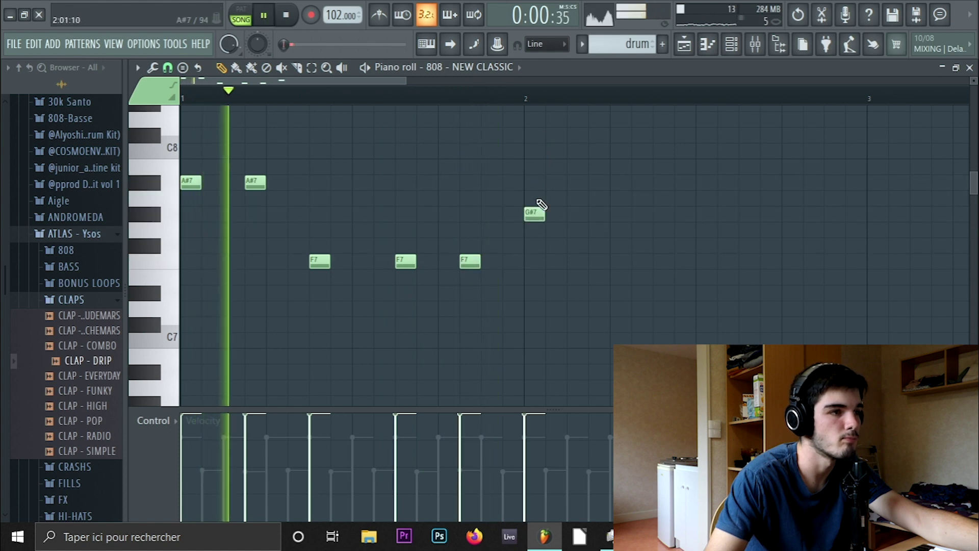
left_click(598, 214)
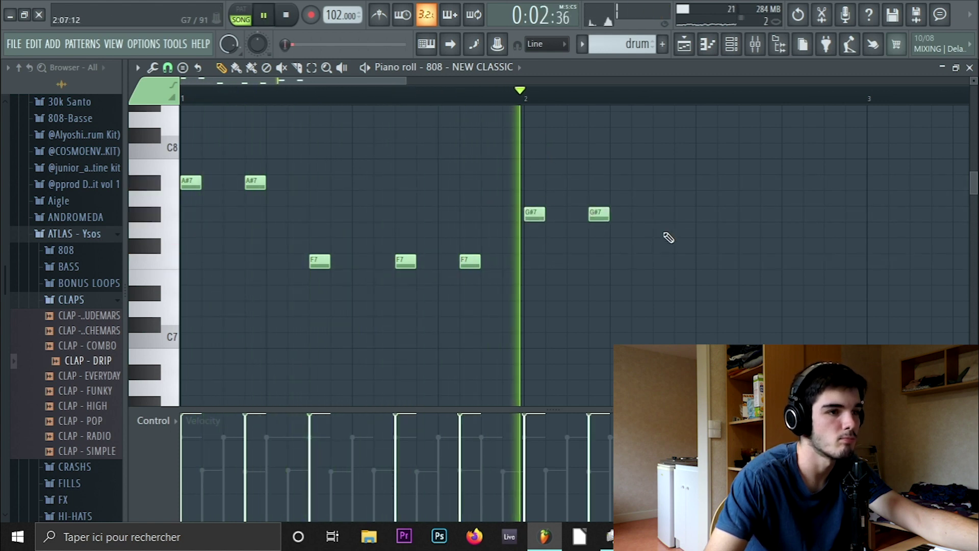
key("space")
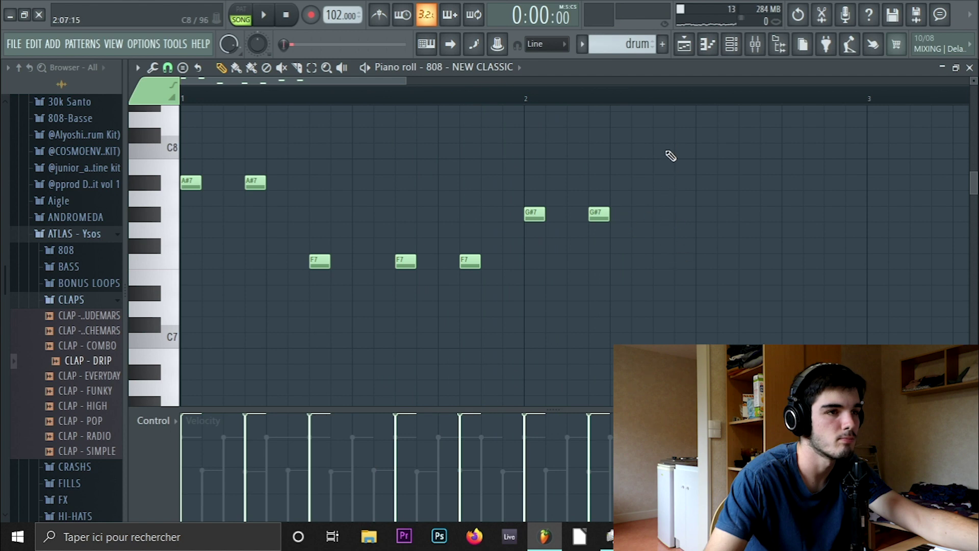
- Place 808 notes on D#8 at 2:07, 2:11 and 2:14, checking them in playback from bar 2
left_click_drag(694, 107, 695, 105)
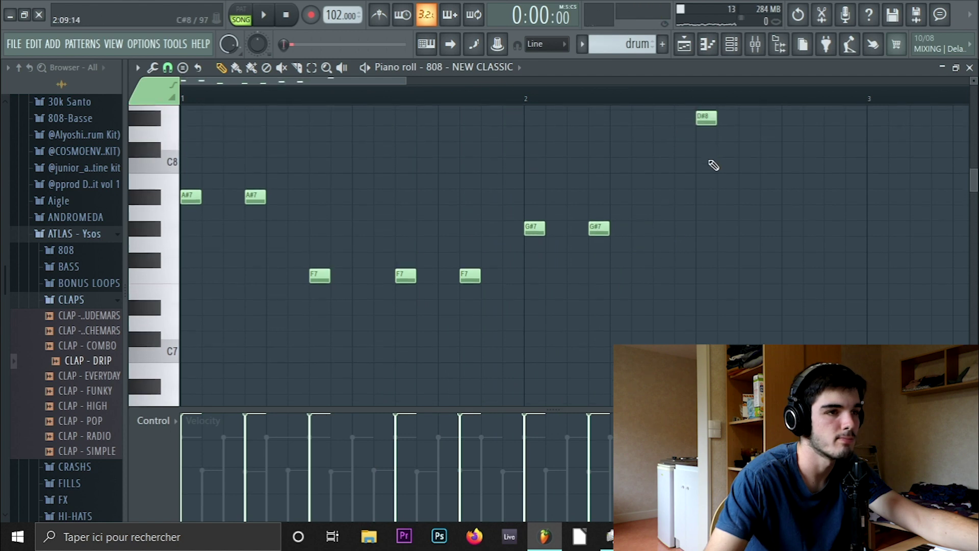
left_click_drag(712, 162, 701, 223)
left_click(519, 100)
key("space")
left_click(738, 180)
left_click(821, 182)
key("space")
- Duplicate the two-bar 808 phrase into bars 3 and 4 and play it from bar 4
key("ctrl+b")
scroll(502, 107, "down", 4)
left_click(479, 99)
key("space")
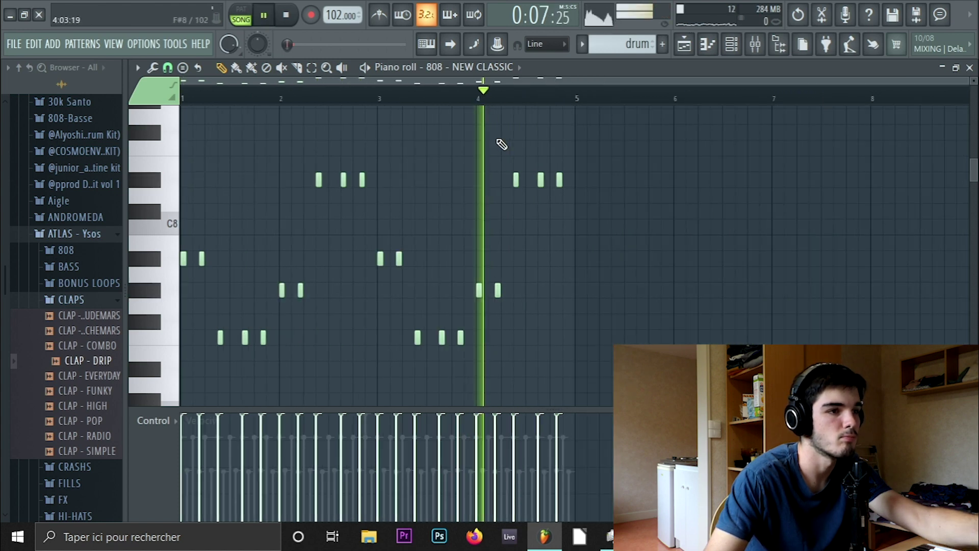
- Replace bar 4's D#8 notes in the 808 with D#7 notes at 4:07, 4:11 and 4:14
scroll(539, 214, "up", 3)
key("space")
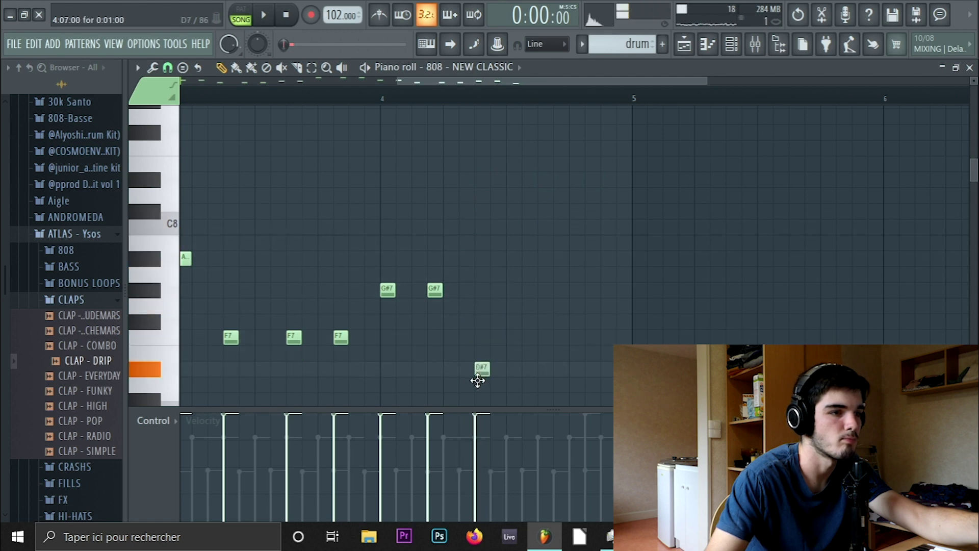
key("space")
scroll(507, 208, "down", 3)
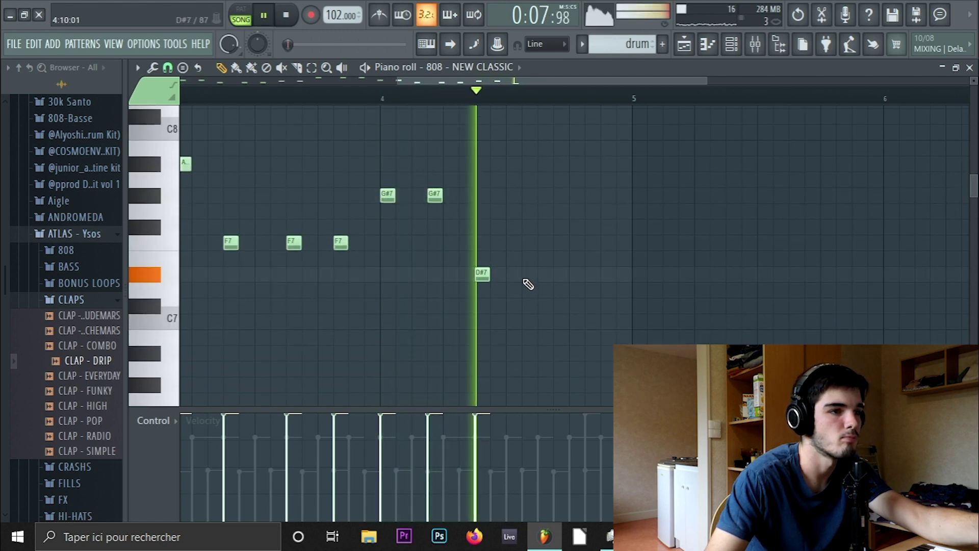
left_click(545, 273)
left_click(593, 274)
right_click(592, 274)
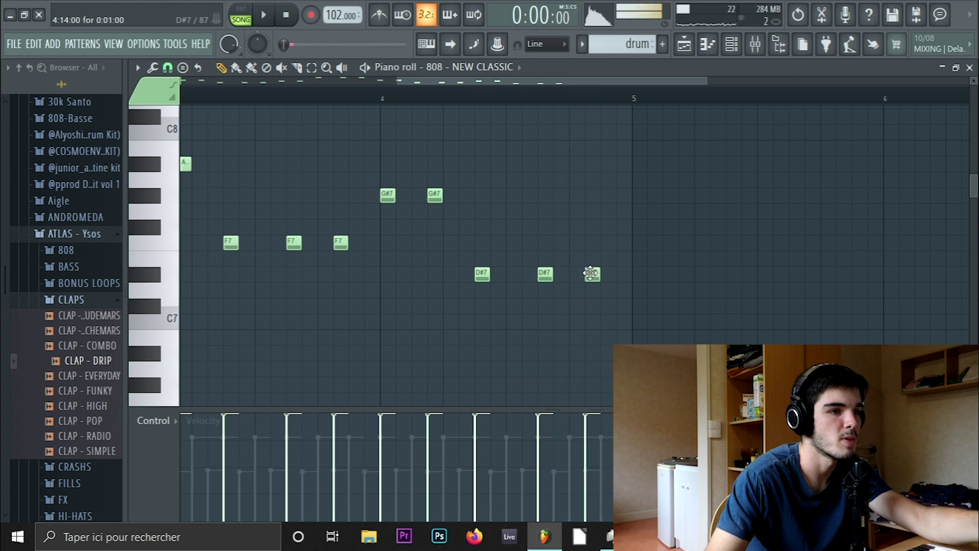
- Transpose all 808 notes down two octaves, deselect them and play the pattern
key("ctrl+a")
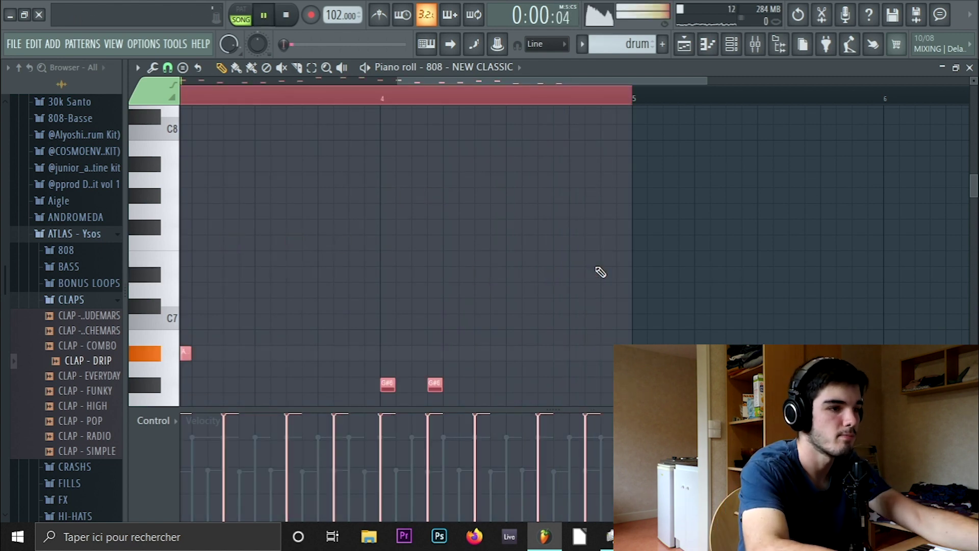
key("space")
scroll(393, 261, "down", 3)
scroll(392, 245, "down", 3)
key("ctrl+d")
key("space")
- Delete the 808 notes at 1:11 and 2:11 and lower bar 2's two remaining D#6 notes by an octave
scroll(258, 292, "down", 3)
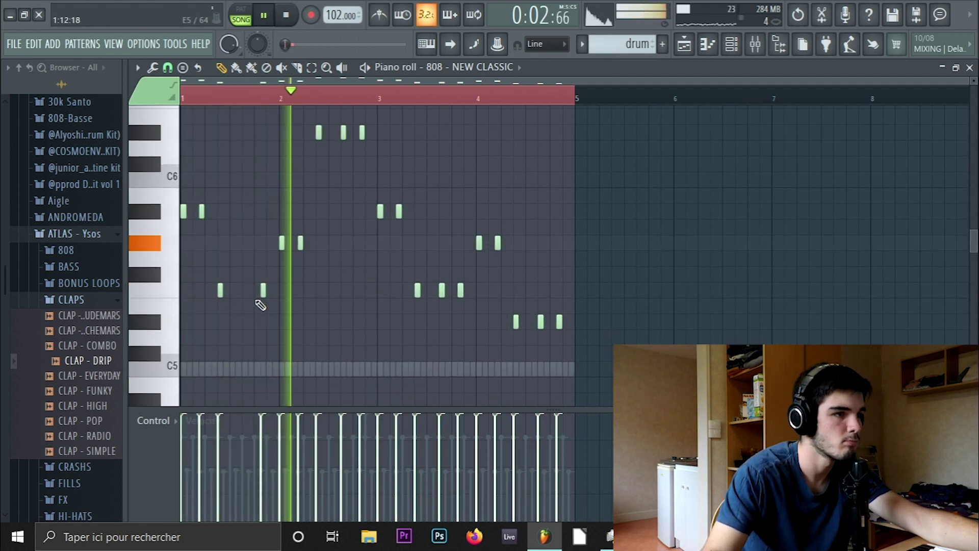
right_click(344, 133)
key("space")
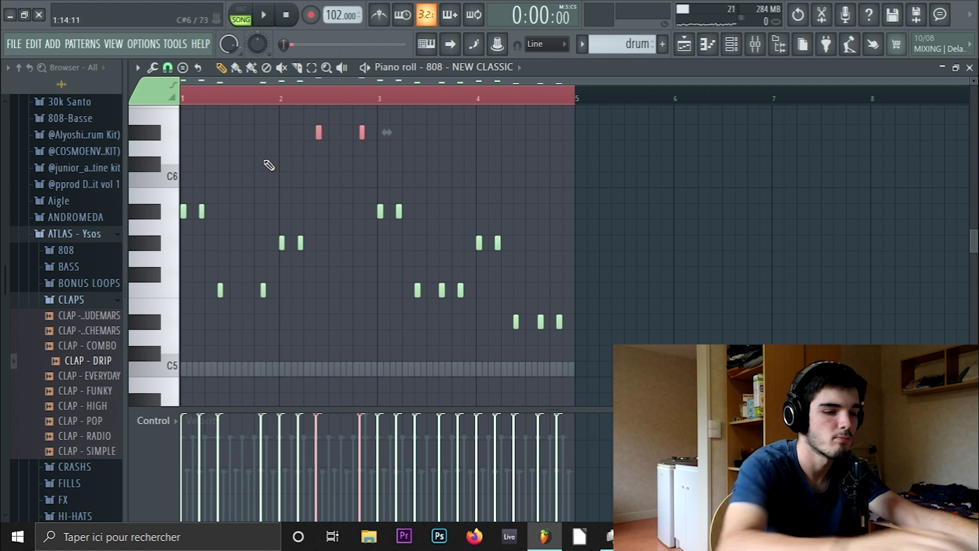
key("ctrl+Down")
key("space")
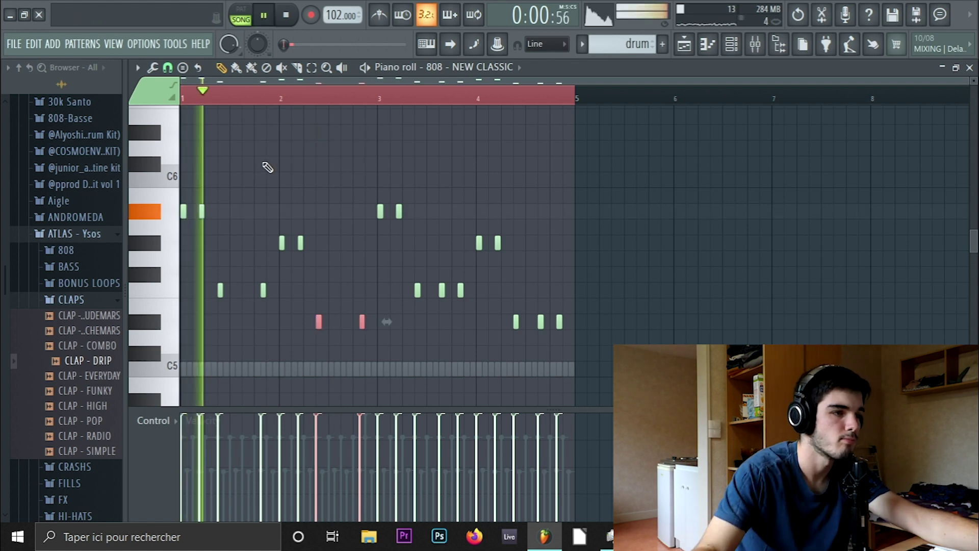
key("ctrl+d")
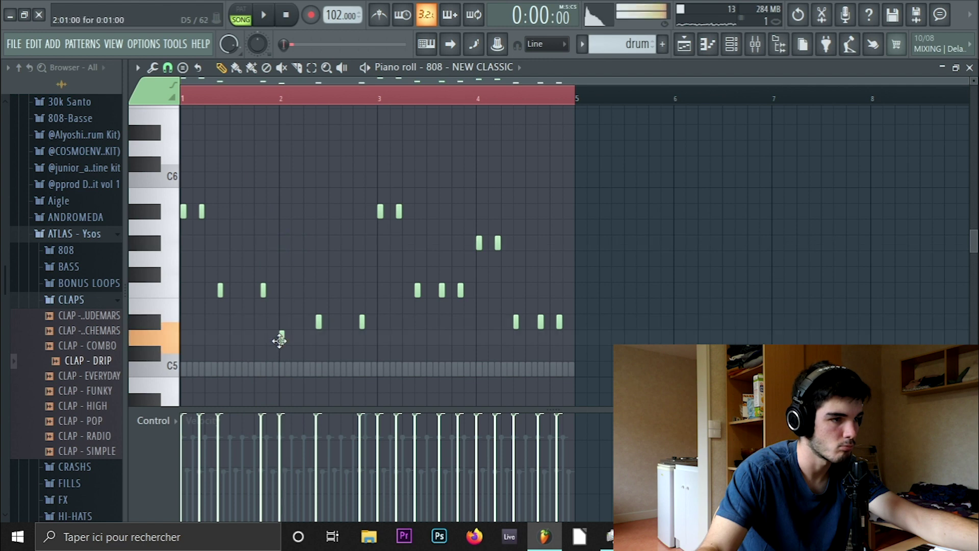
- Change bar 2's two G#5 808 notes to C#5 at 2:01 and 2:04 and check them in playback
left_click(312, 353)
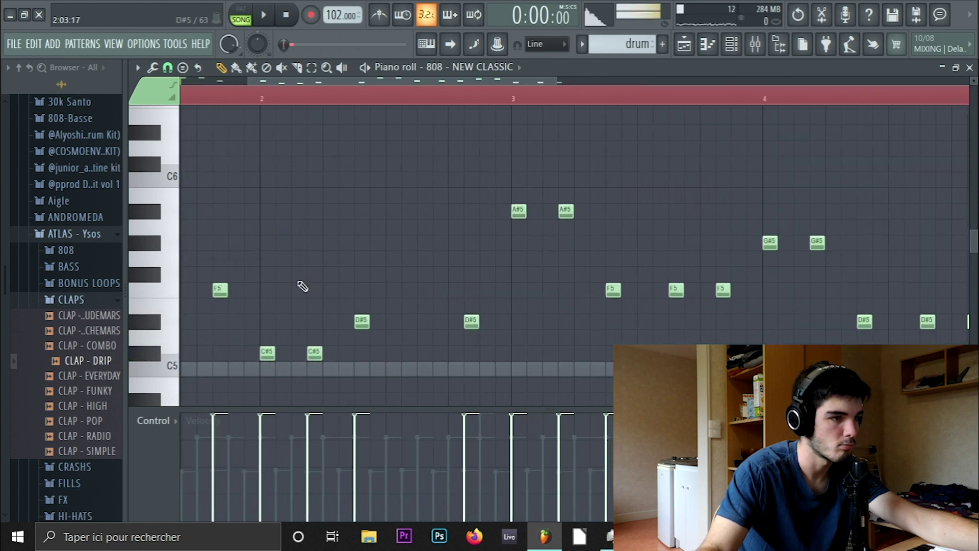
left_click(261, 101)
key("space")
scroll(329, 196, "down", 4)
key("space")
- Replace bar 2's D#5 808 notes with G#5 notes at 2:07 and 2:15
left_click(307, 257)
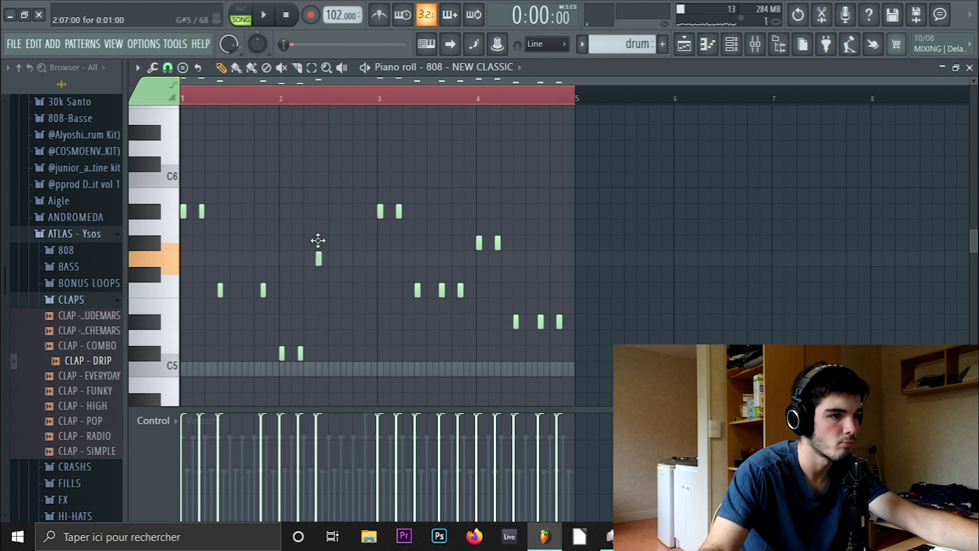
left_click_drag(318, 240, 327, 240)
left_click(280, 104)
key("space")
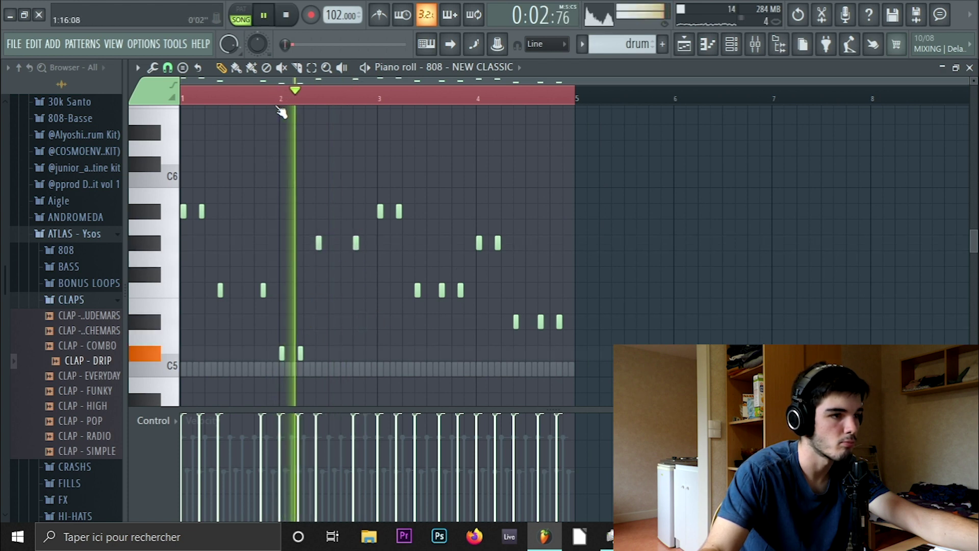
left_click_drag(355, 242, 368, 242)
- Delete the 808's F5 note at 3:11 and replace bar 4's G#5 notes with C#5 at 4:01 and 4:04
right_click(442, 290)
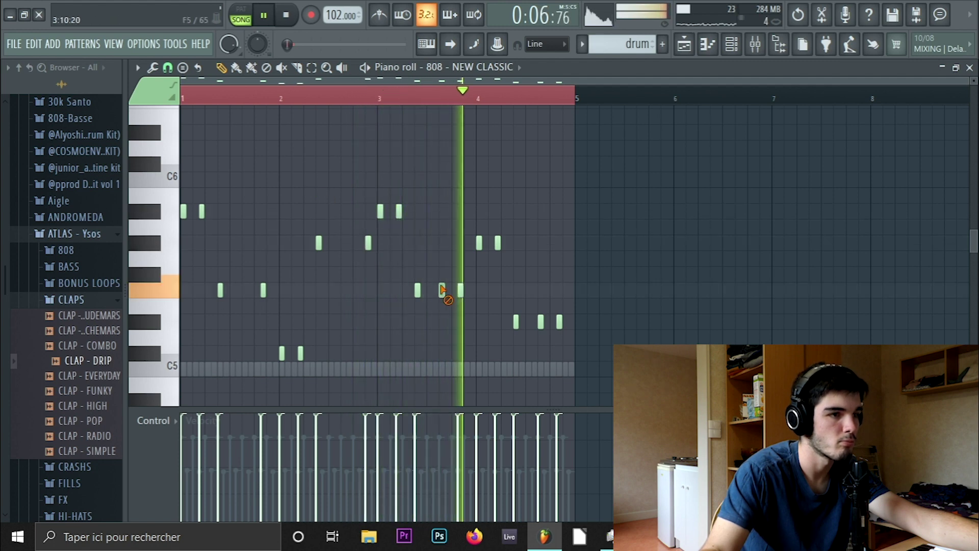
right_click(498, 244)
key("space")
right_click(477, 243)
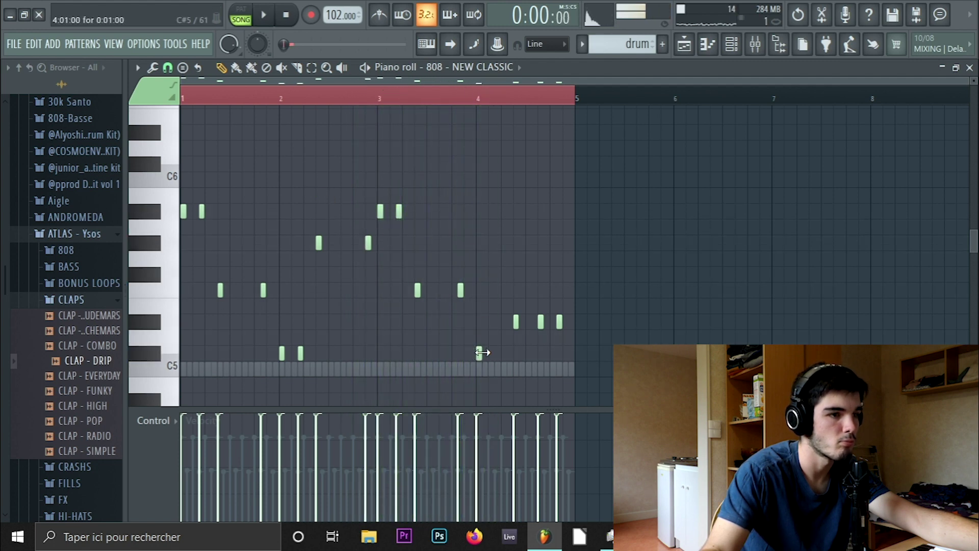
scroll(496, 353, "up", 5)
left_click(500, 355)
key("space")
scroll(416, 168, "down", 5)
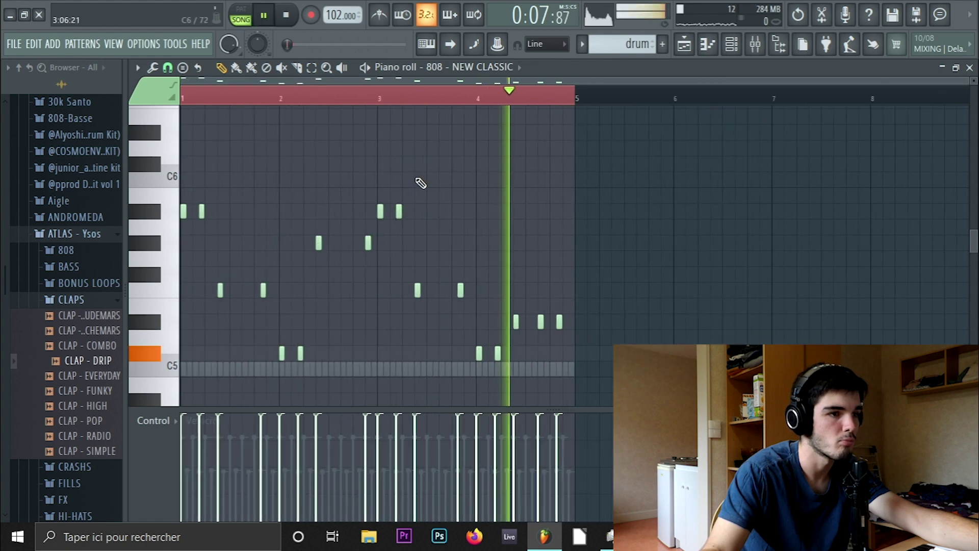
- Replace bar 4's D#5 808 notes with G#5 notes at 4:07, 4:11 and 4:15
key("space")
right_click(541, 322)
right_click(560, 321)
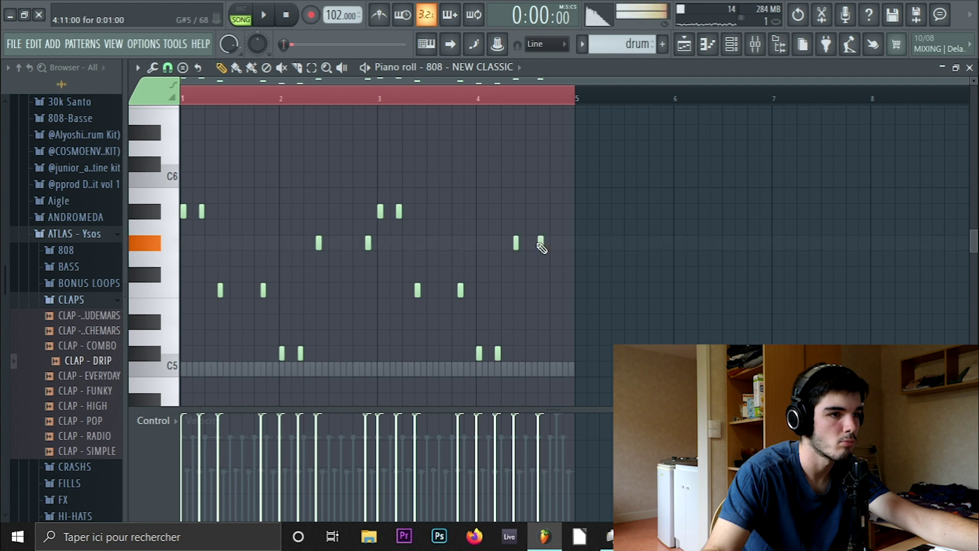
left_click(280, 100)
key("space")
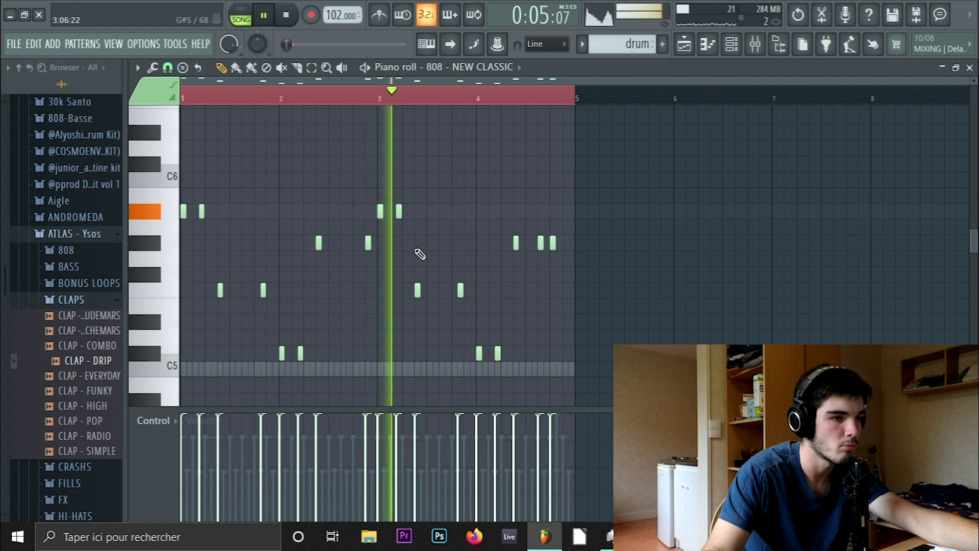
scroll(367, 248, "up", 4)
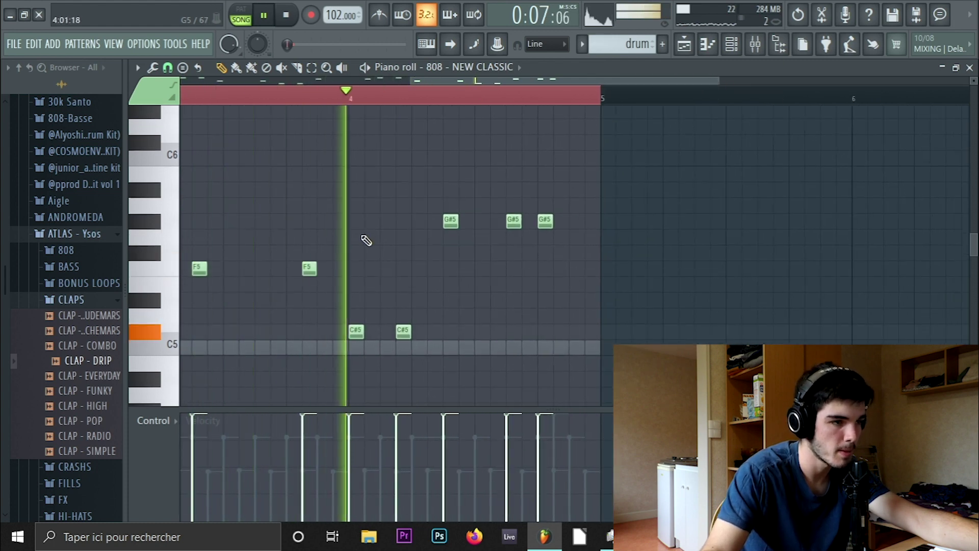
key("space")
left_click_drag(545, 221, 570, 220)
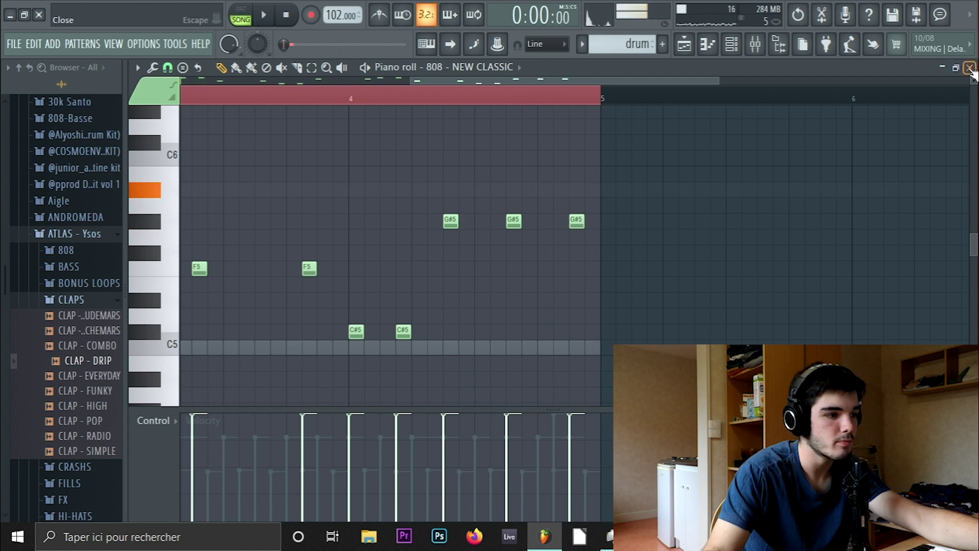
- Return to the channel rack and load OPEN-HAT - SWITCH from the ATLAS OPEN-HATS folder into the Open hat channel
left_click(970, 70)
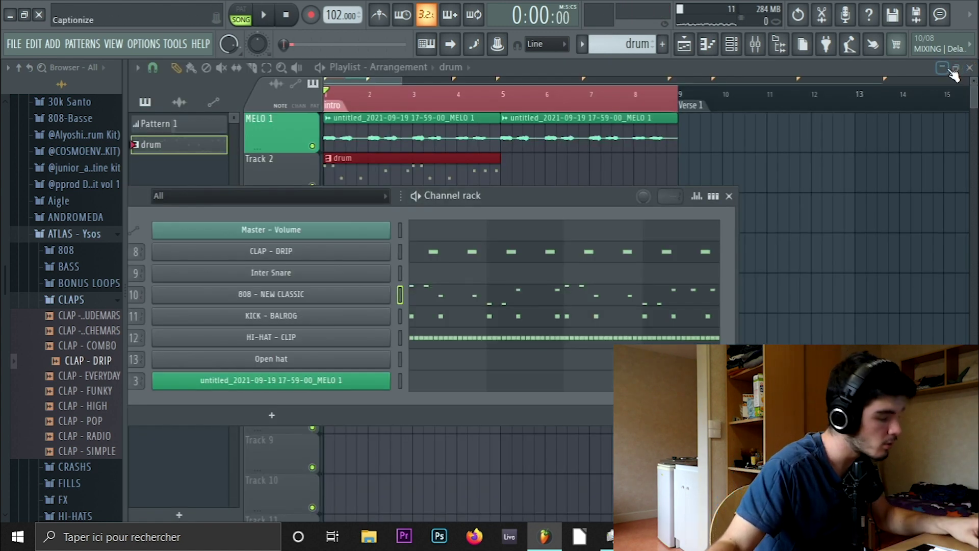
left_click_drag(557, 202, 676, 117)
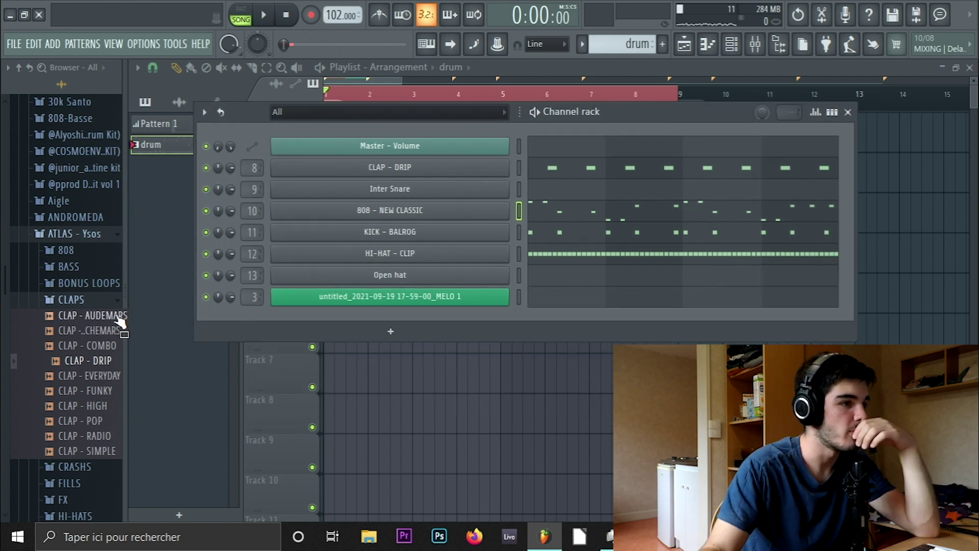
left_click(97, 300)
left_click(92, 414)
left_click(103, 394)
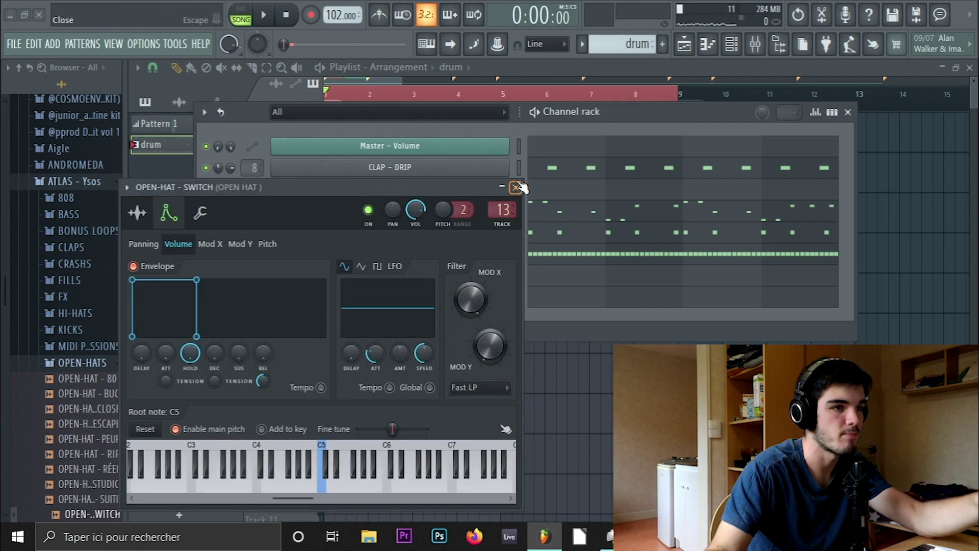
left_click(516, 188)
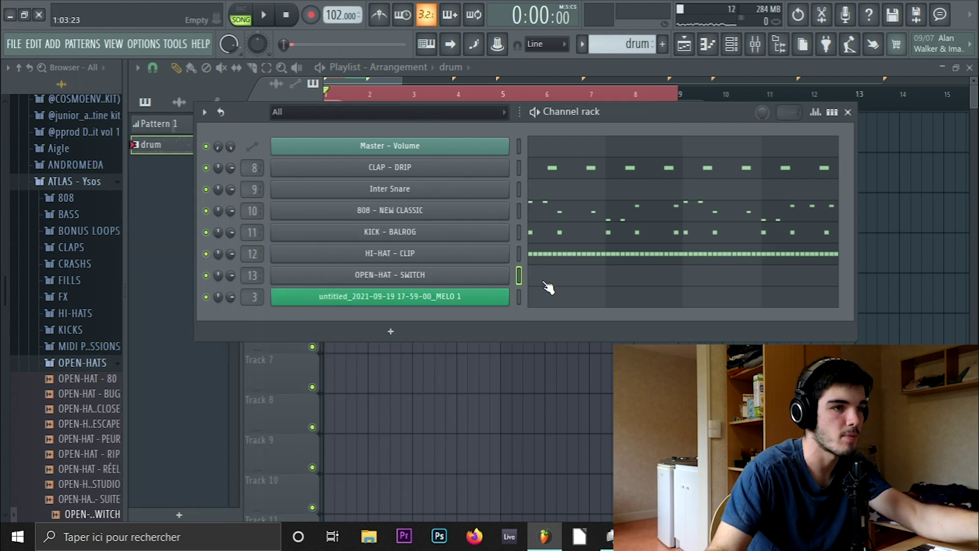
- Program a one-beat C5 open-hat note at 1:05 in the OPEN-HAT - SWITCH piano roll, checking it against playback
key("F7")
left_click(235, 348)
key("space")
mouse_move(232, 351)
left_mouse_down()
mouse_move(218, 349)
mouse_move(306, 349)
mouse_move(335, 361)
left_mouse_up()
key("space")
right_click(334, 365)
left_click_drag(312, 293, 267, 386)
scroll(286, 351, "down", 6)
scroll(377, 316, "down", 4)
key("space")
scroll(367, 283, "down", 3)
scroll(372, 287, "down", 1)
scroll(337, 204, "up", 4)
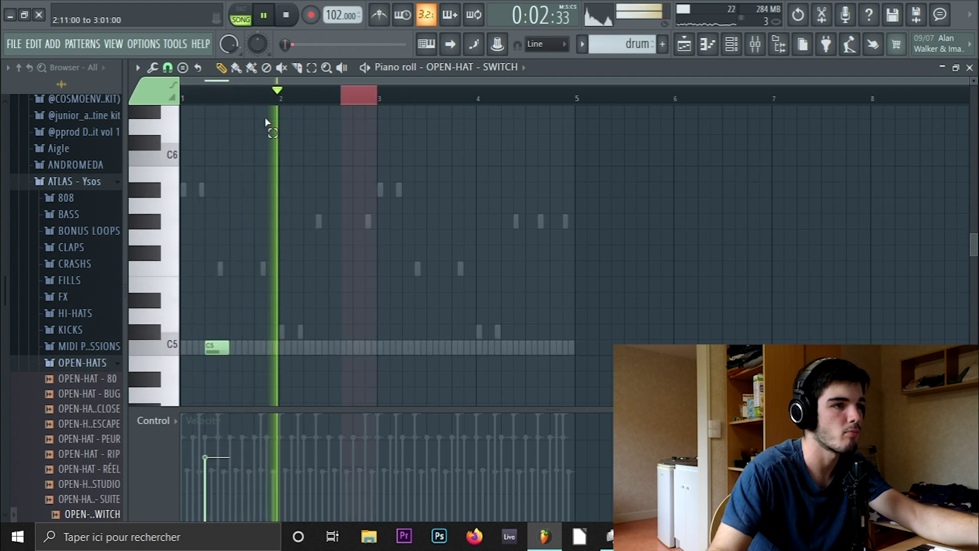
- Duplicate the open-hat note to 3:05 and return to the channel rack with playback stopped
left_click_drag(375, 103, 61, 136, "ctrl")
key("ctrl+b")
left_click(605, 127, "ctrl")
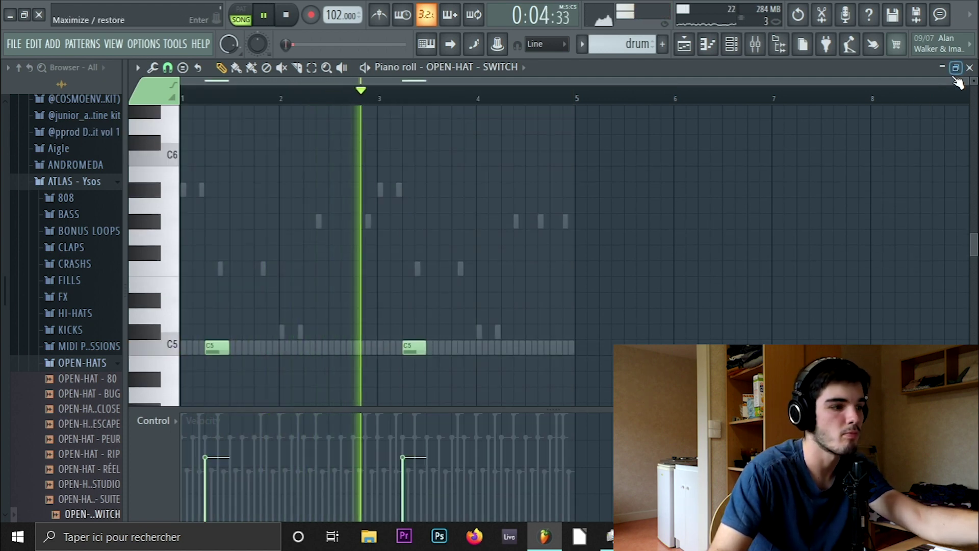
left_click(969, 68)
key("space")
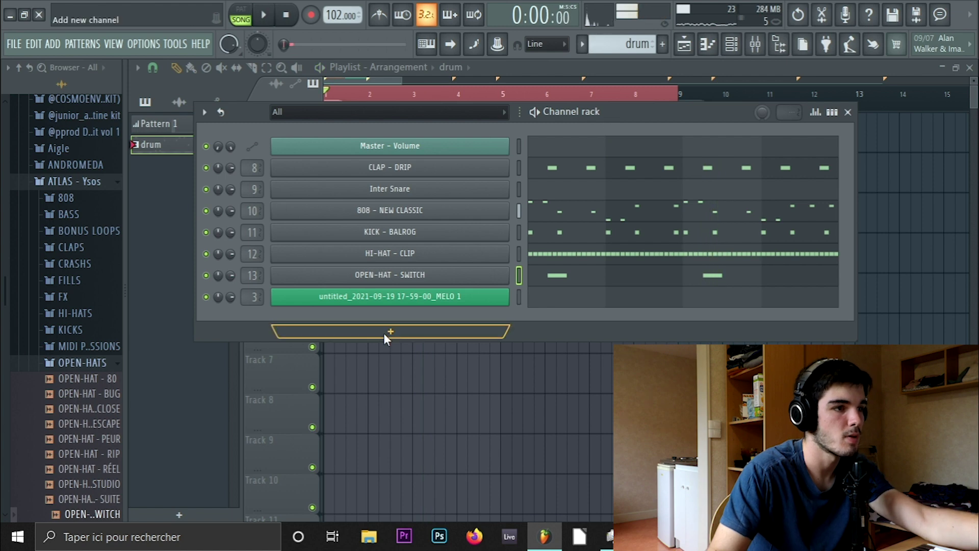
- Save the project as "jai 110 minuts" in the sample folder
left_click(390, 334)
left_click(563, 291)
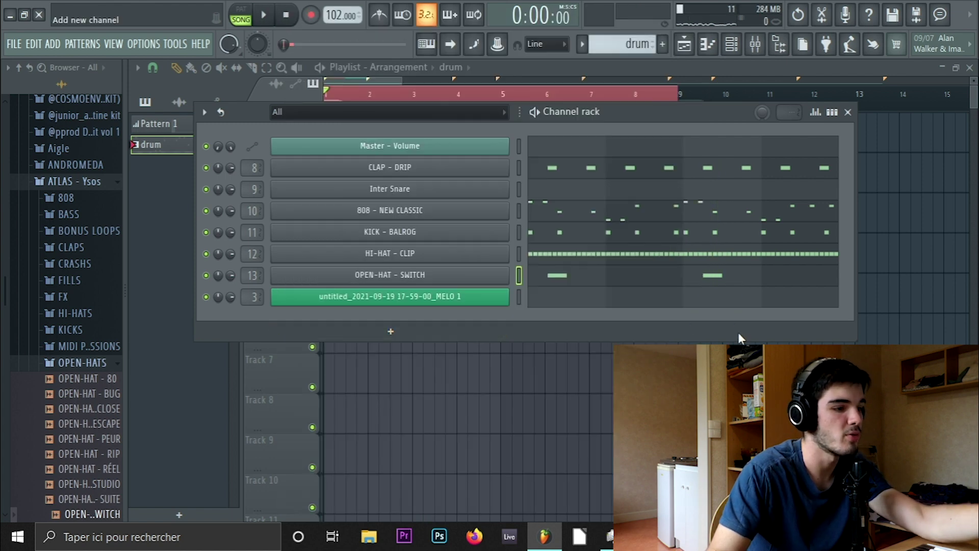
type("jai 110 minuts")
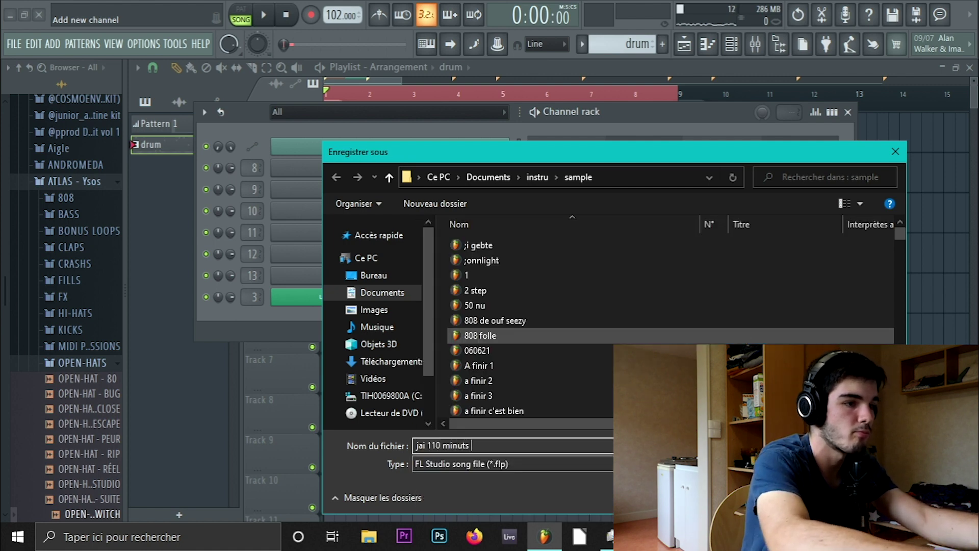
key("Return")
- Add an Arcade instrument channel, load the Distant Voices kit The Temple and choose the kit's key
left_click(391, 332)
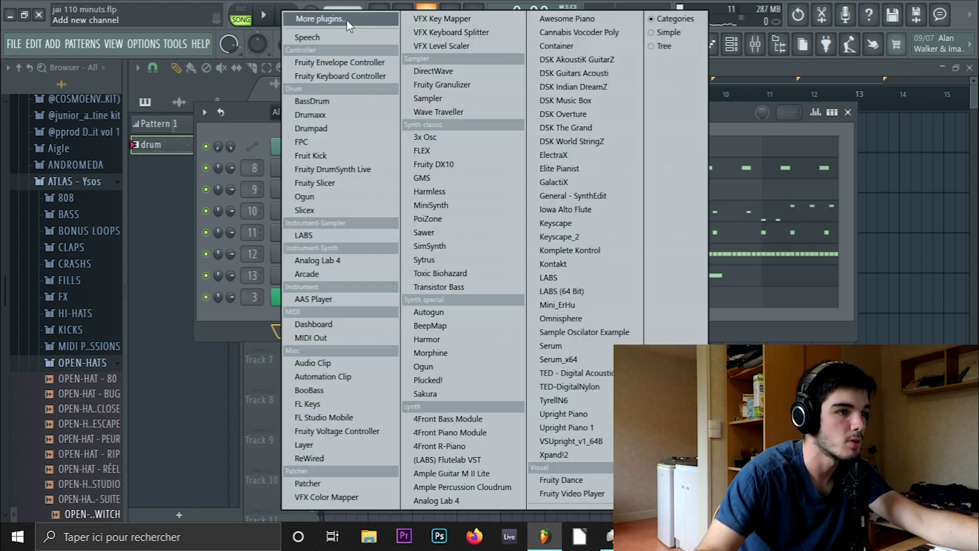
left_click(328, 274)
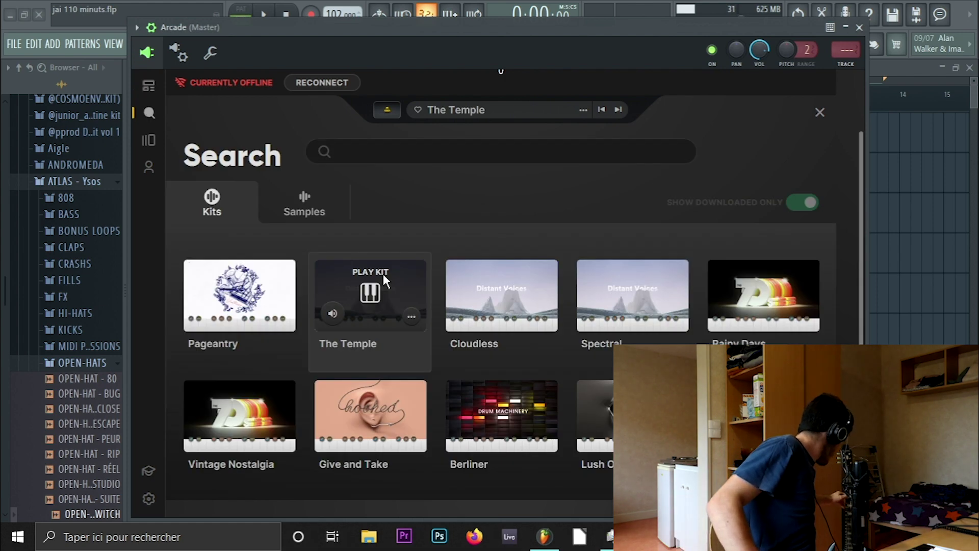
left_click(384, 275)
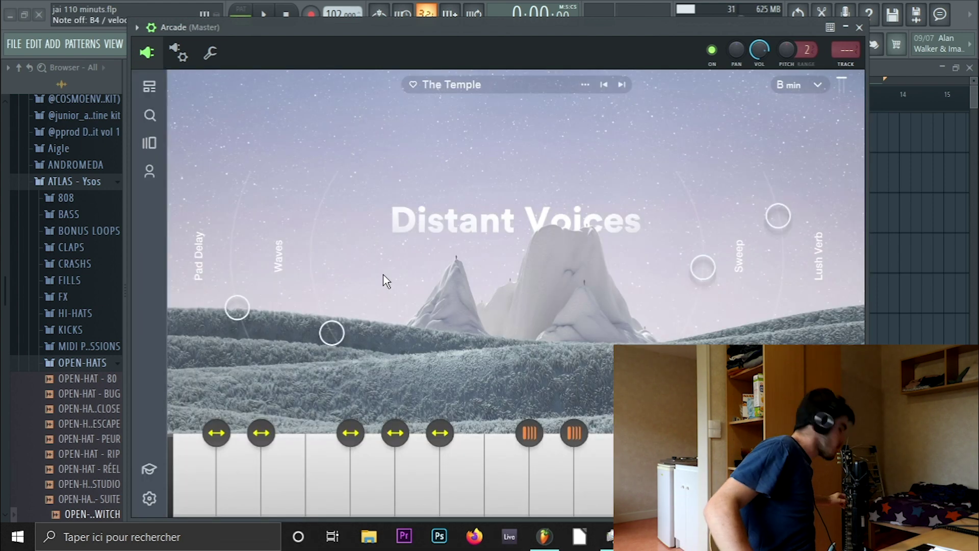
left_click(790, 86)
left_click(759, 292)
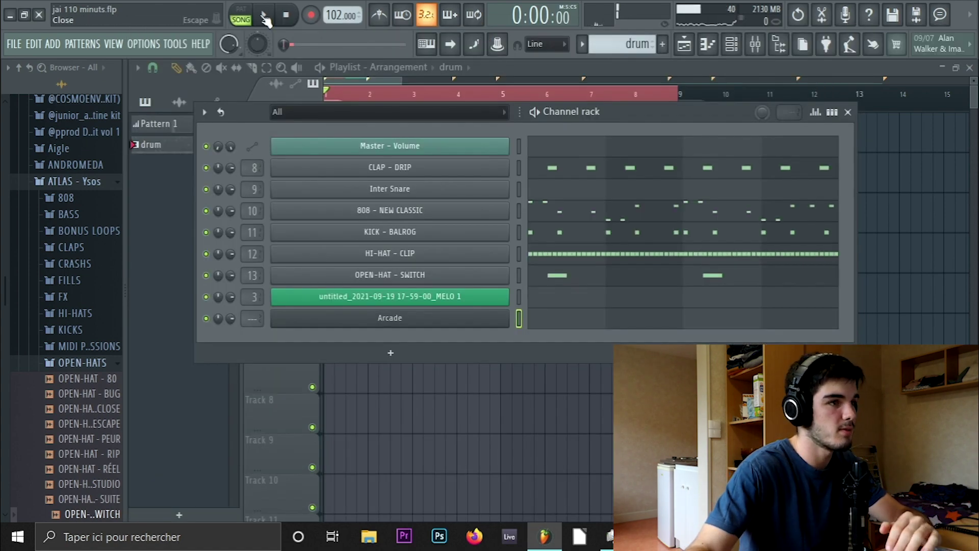
- Audition Arcade over the beat, then enter a two-bar B4 note at bar 1 and slightly lower its velocity
left_click(263, 16)
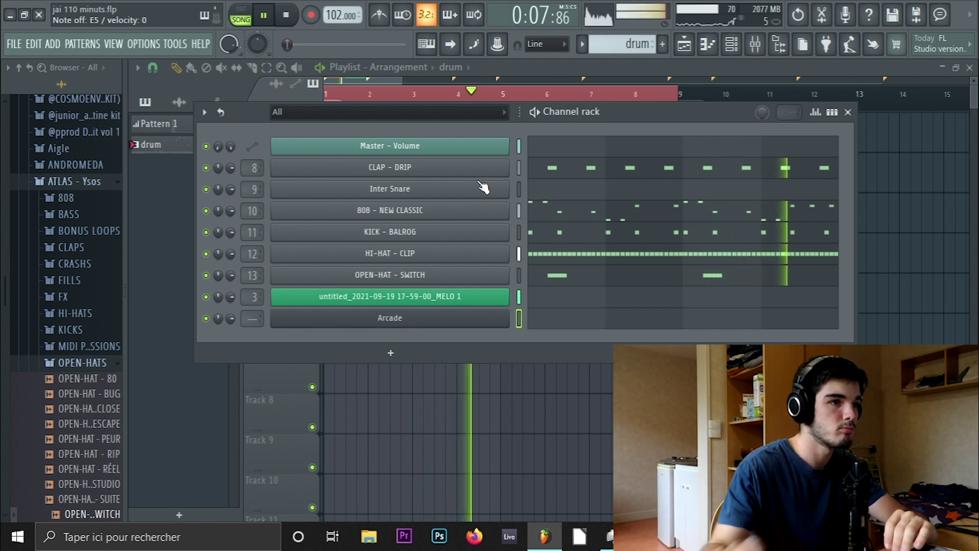
left_click(264, 16)
key("space")
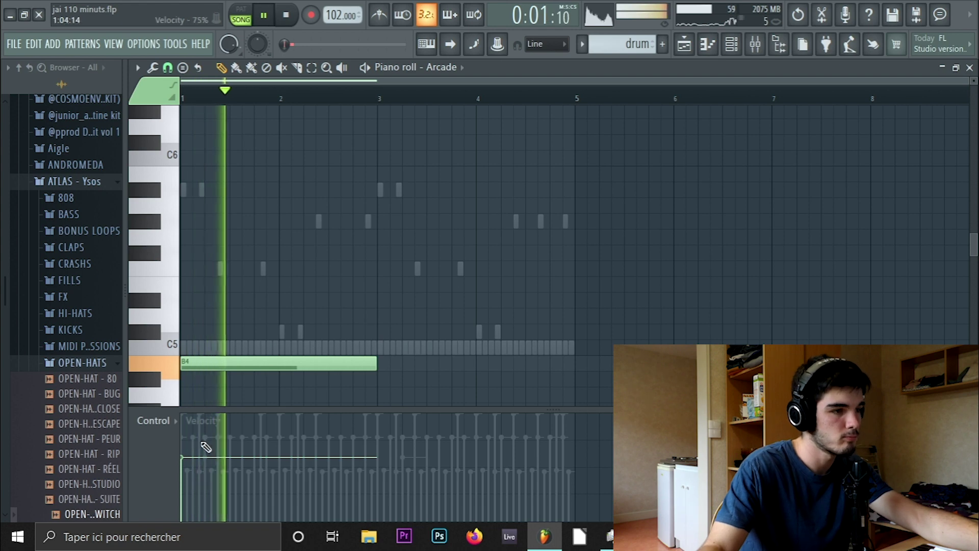
left_click(191, 464)
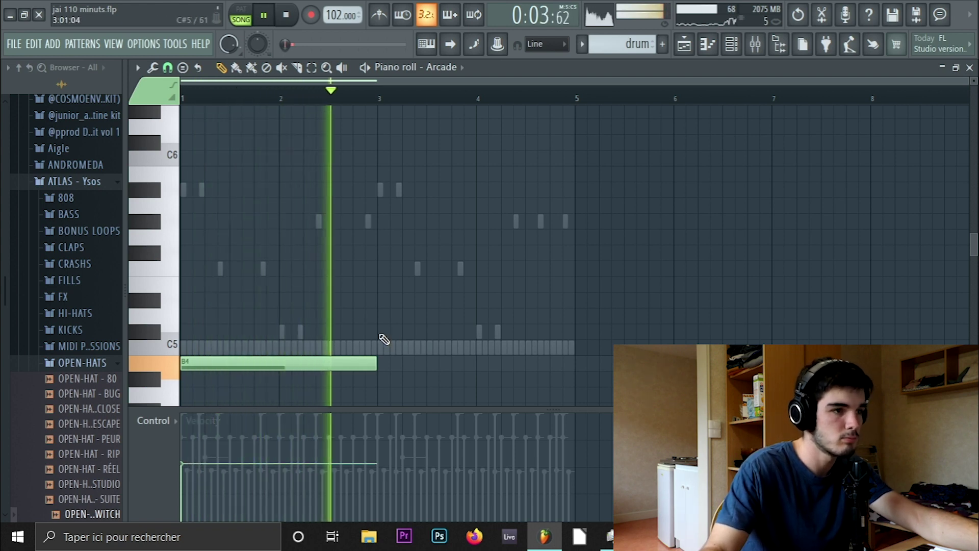
key("space")
- Add an Arcade G5 note at 3:13 lasting to the end of bar 4, then close the piano roll
left_click(455, 269)
right_click(462, 270)
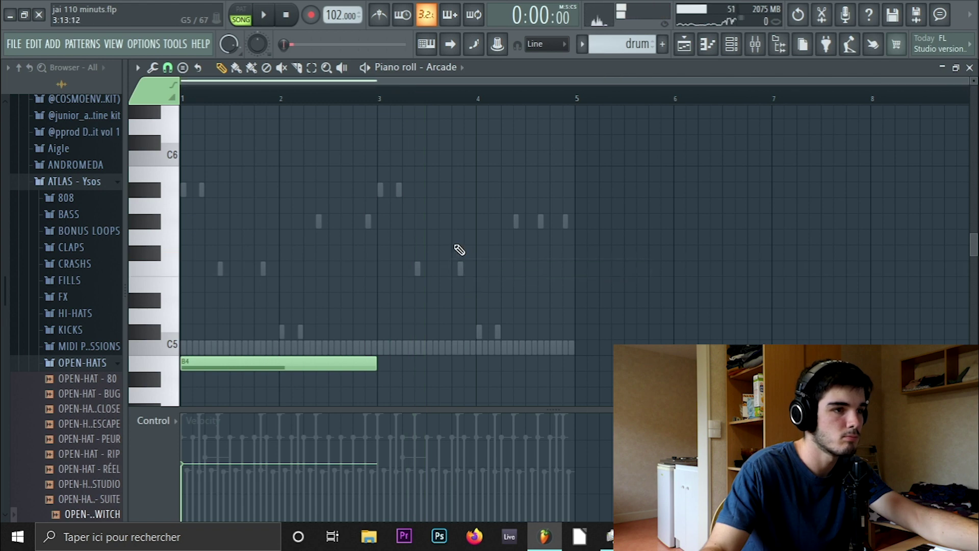
left_click(454, 237)
key("space")
left_click_drag(647, 238, 573, 241)
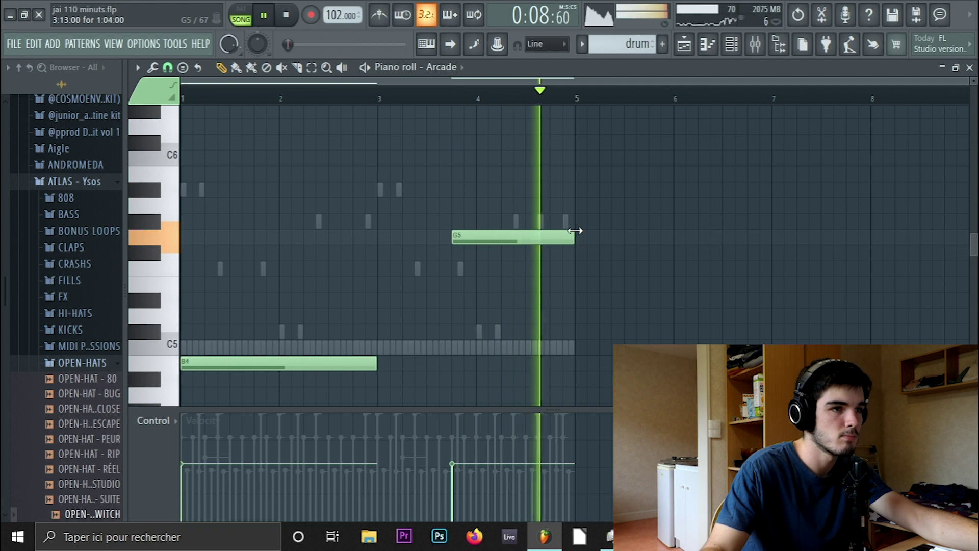
key("space")
left_click(969, 67)
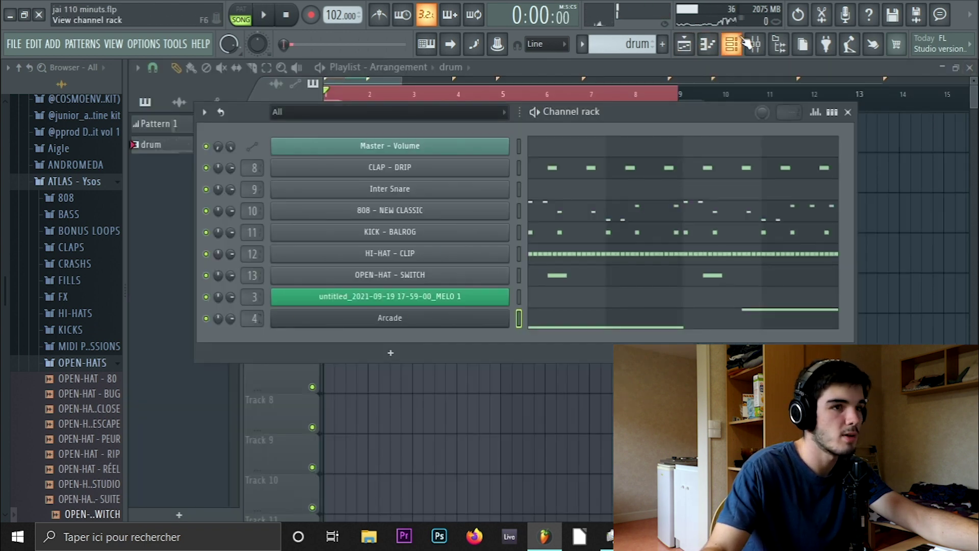
- Record the Arcade part from the mixer as a MELO 2 audio clip and delete the Arcade channel
left_click(755, 44)
key("space")
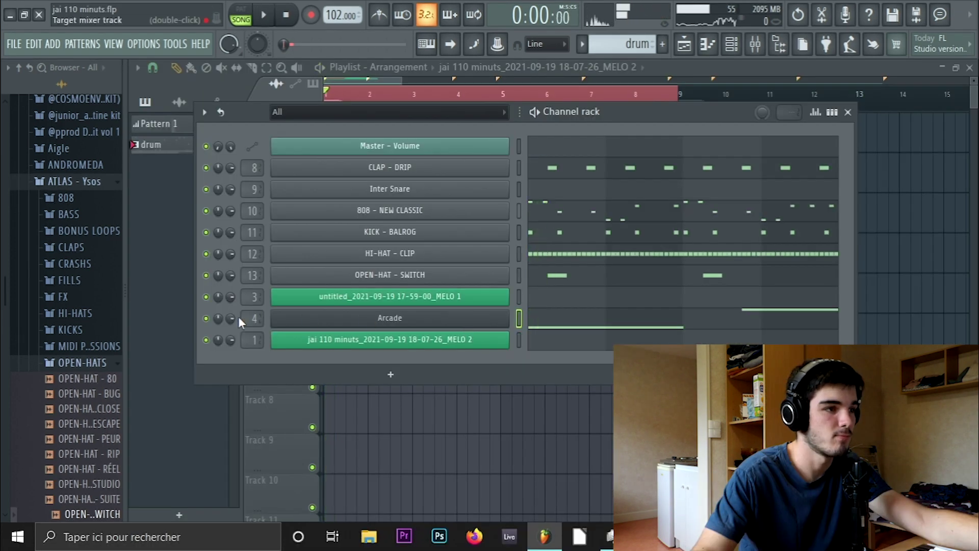
left_click(207, 319)
key("space")
right_click(301, 321)
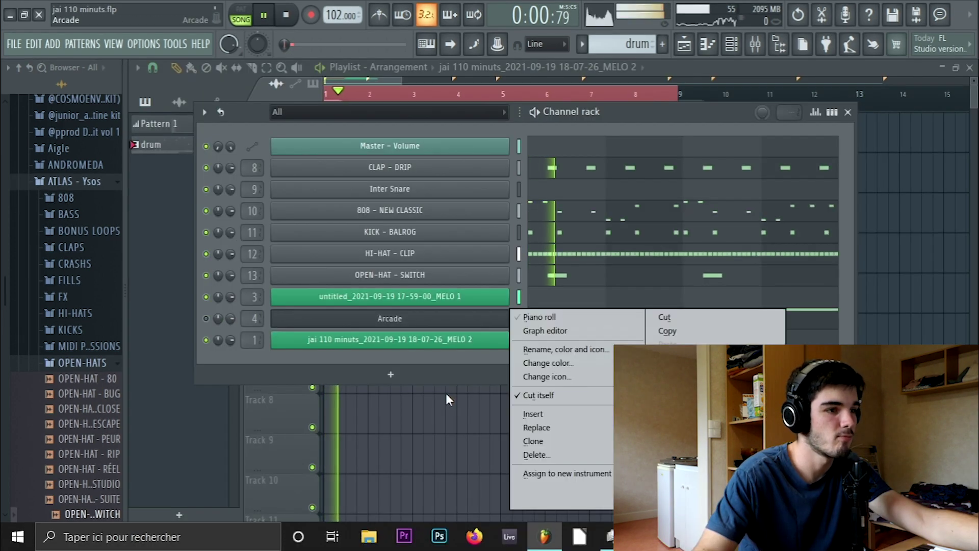
left_click(549, 455)
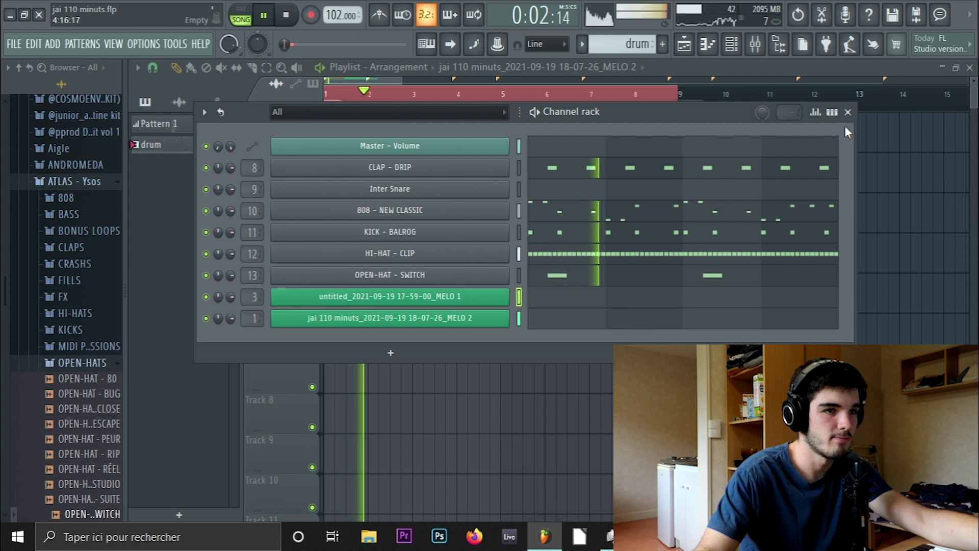
- Delete the drum clip from Track 2 and make the first MELO 1 clip a unique copy with altered pitch
left_click(848, 112)
right_click(637, 99)
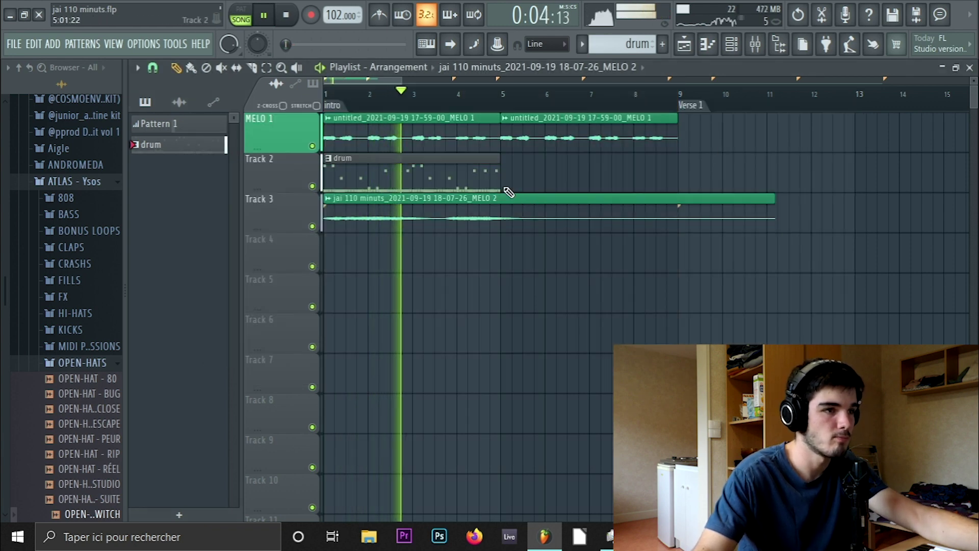
right_click(445, 170)
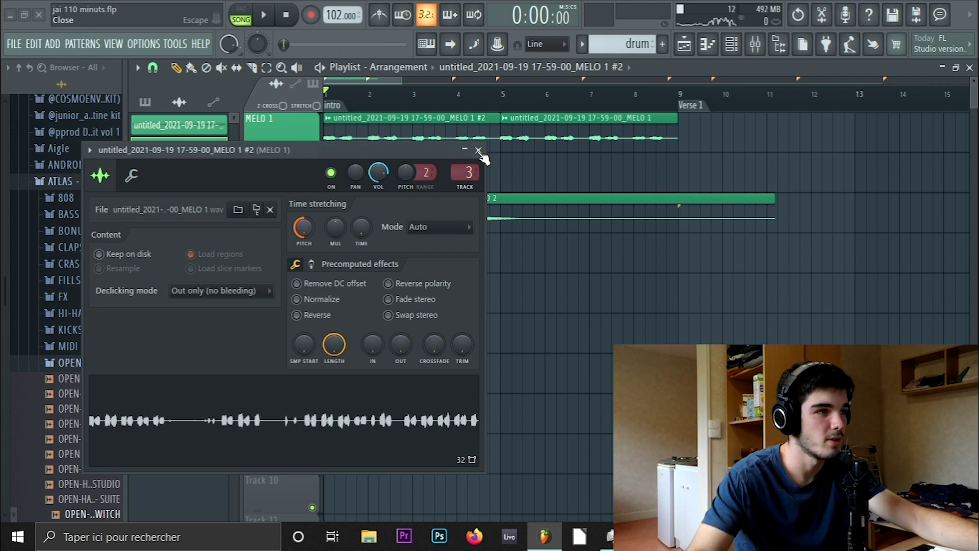
left_click(479, 151)
- Move the MELO 2 clip on Track 3 to bar 5 and repeat the MELO 1 clip through bar 40
left_click_drag(443, 204, 586, 222)
key("space")
scroll(556, 185, "down", 2)
left_click(455, 135, "ctrl")
scroll(510, 154, "down", 4)
key("ctrl+b")
key("ctrl+b")
key("ctrl+b")
key("ctrl+b")
key("ctrl+b")
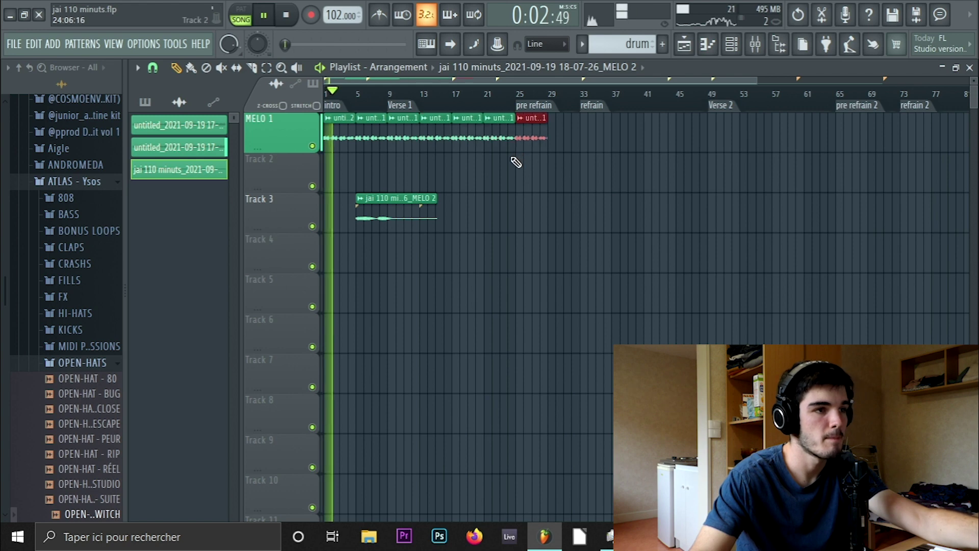
key("ctrl+b")
key("ctrl+b")
key("ctrl+b")
- Place FX - GLACE from the ATLAS FX folder on Track 4 so it peaks at bar 5, with its volume at 14%
left_click(74, 362)
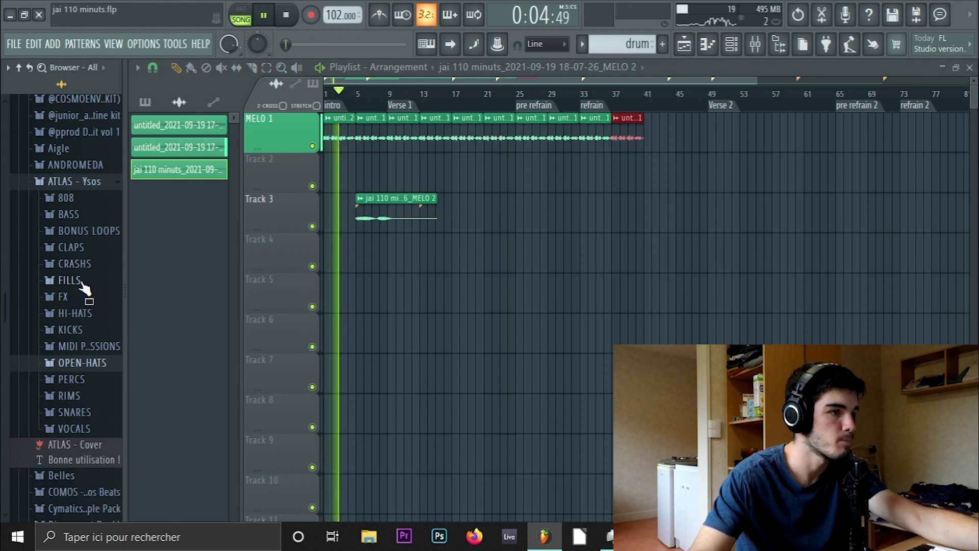
left_click(77, 297)
left_click_drag(87, 343, 411, 292)
left_click_drag(341, 253, 349, 252)
scroll(382, 272, "up", 5)
left_click_drag(392, 275, 745, 300)
key("space")
double_click(459, 267)
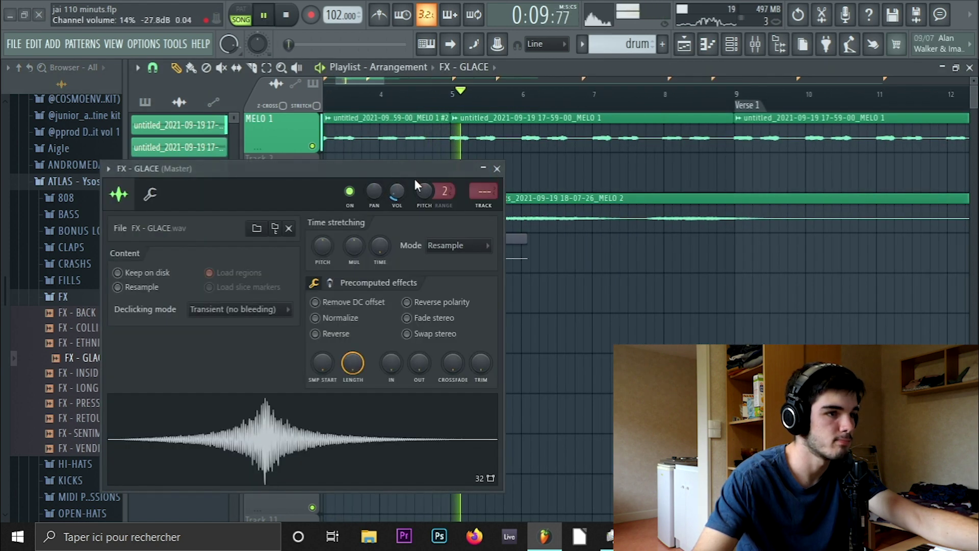
left_click(497, 169)
- Place the drum pattern on Track 2 at bar 9 and duplicate it once at bar 13
scroll(530, 224, "down", 4)
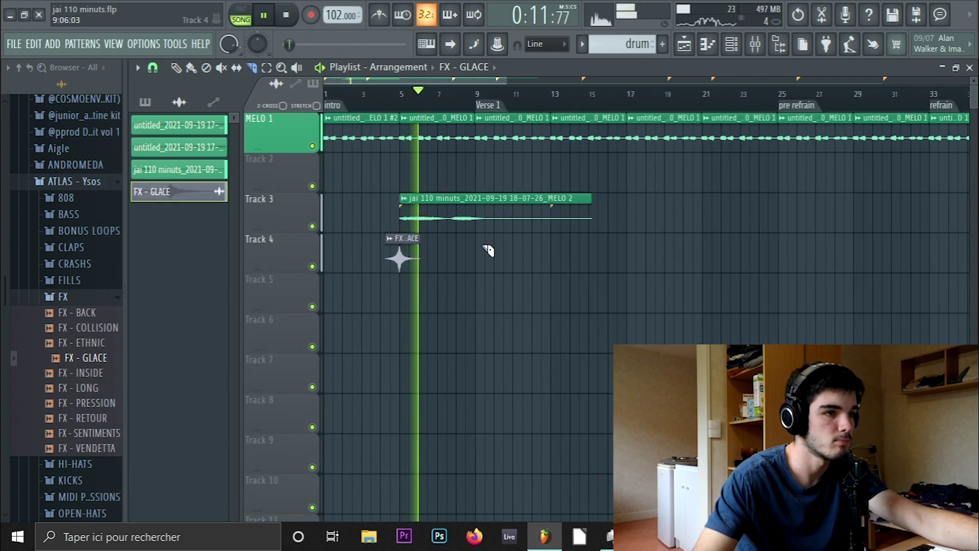
scroll(472, 146, "down", 2)
left_click(145, 101)
left_click_drag(151, 144, 487, 181)
key("ctrl+b")
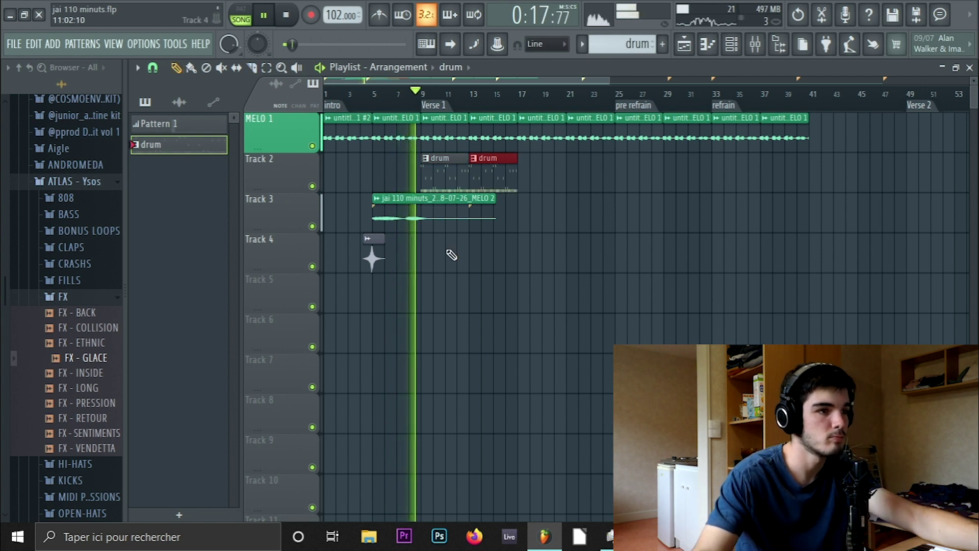
key("ctrl+d")
scroll(437, 242, "down", 3)
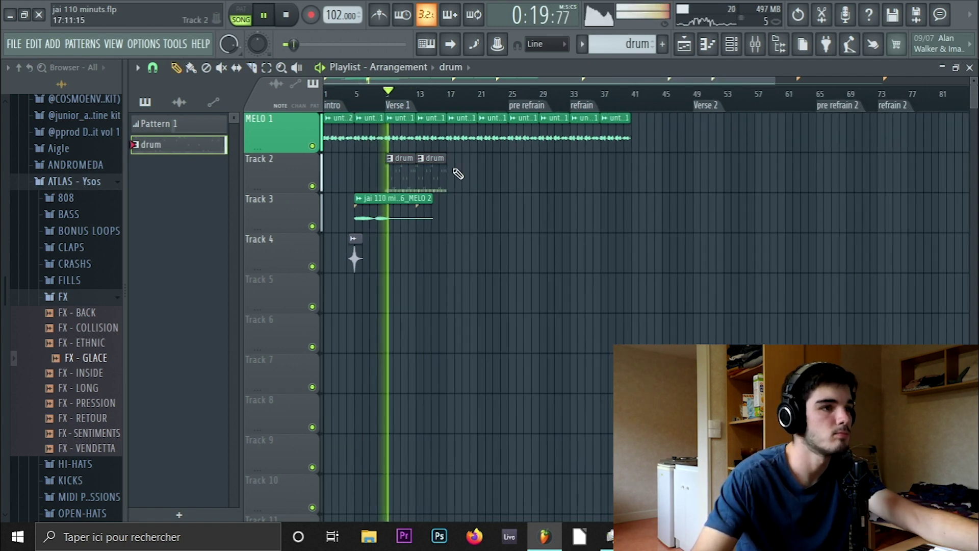
- Replace the MELO 1 clips at bars 17 and 21 with copies of the MELO 1 #2 clip
left_click_drag(341, 141, 483, 148, "shift")
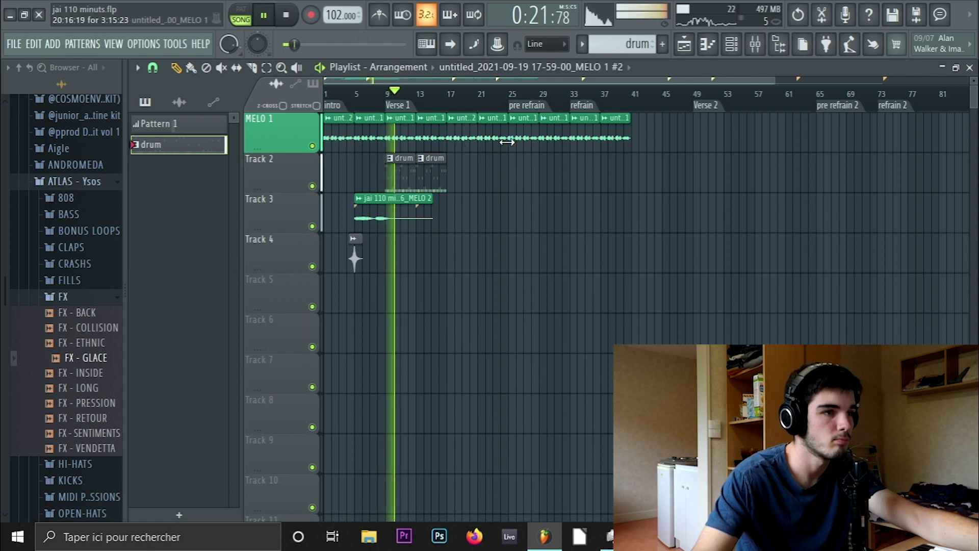
left_click(457, 145)
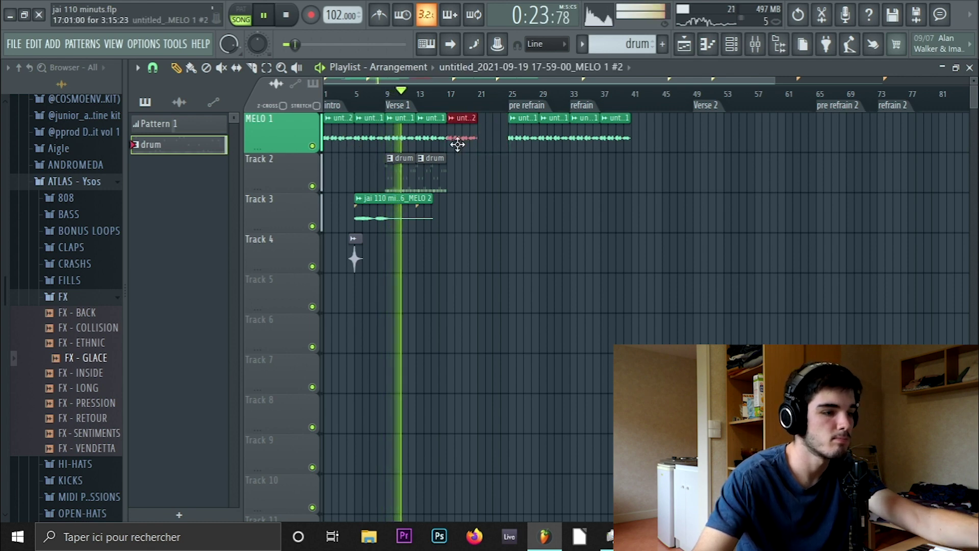
- Split the drum pattern by channel and place the HI-HAT - CLIP pattern on Track 2 at bar 21
left_click(582, 44)
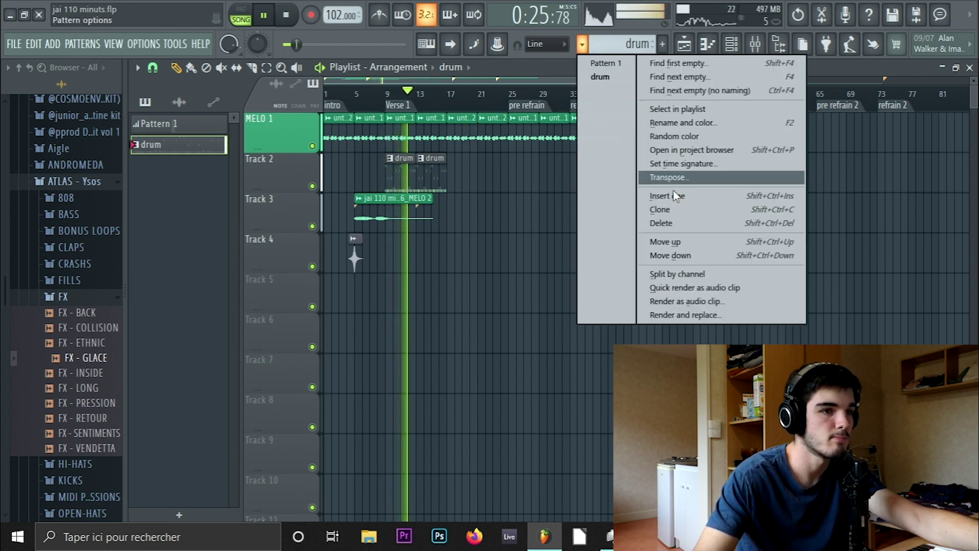
left_click(640, 273)
left_click_drag(176, 207, 473, 171)
- Place all five split drum patterns at the pre refrain, bar 25, stacked on Tracks 2 to 6
left_click(213, 145)
left_click(210, 228, "shift")
left_click_drag(197, 153, 511, 190)
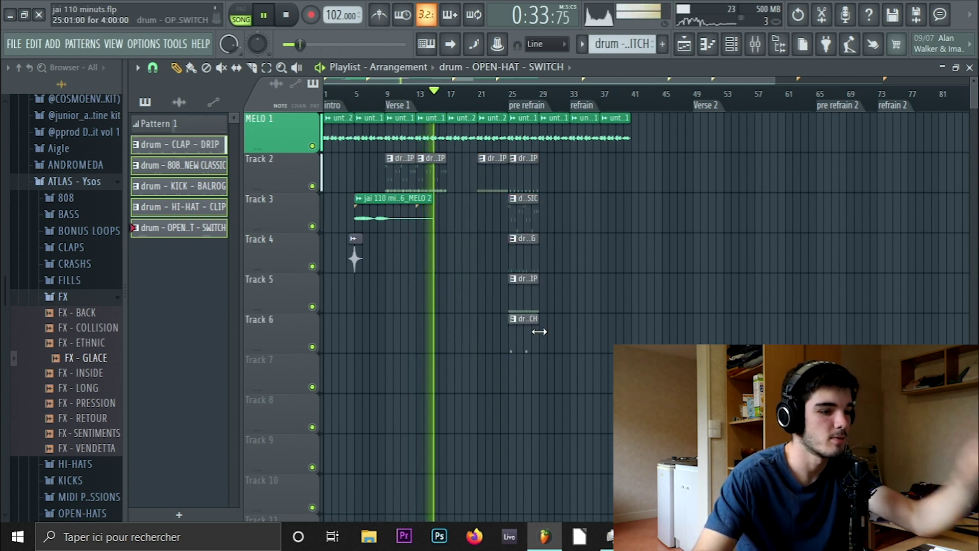
key("space")
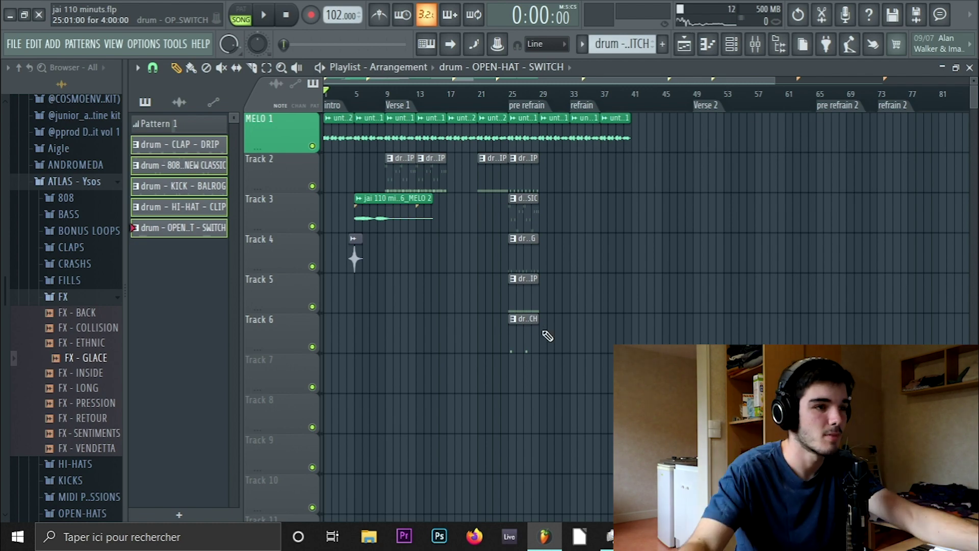
- Add FX - GLACE at bars 21 and 25 and MELO 2 at bar 25, repeating the five drum patterns at bar 29
left_click(436, 255)
key("space")
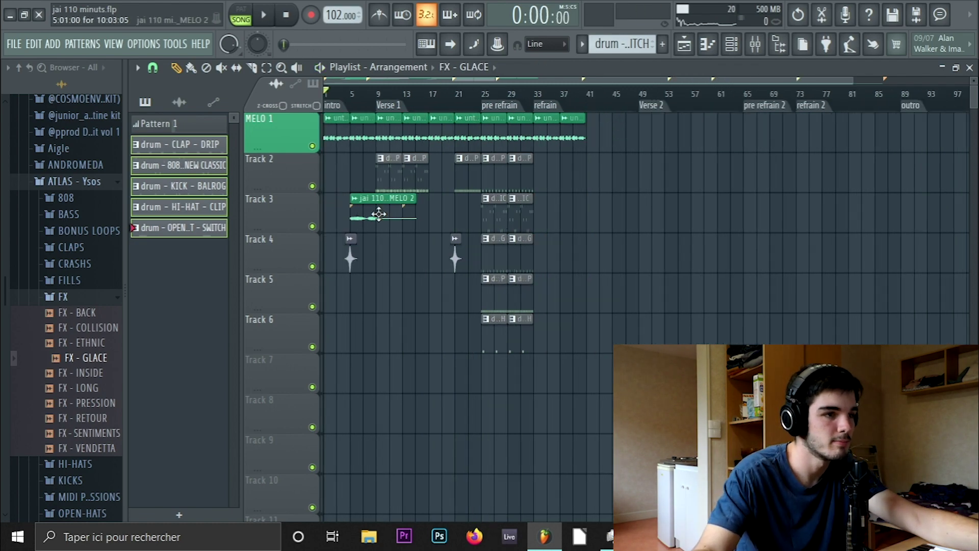
key("space")
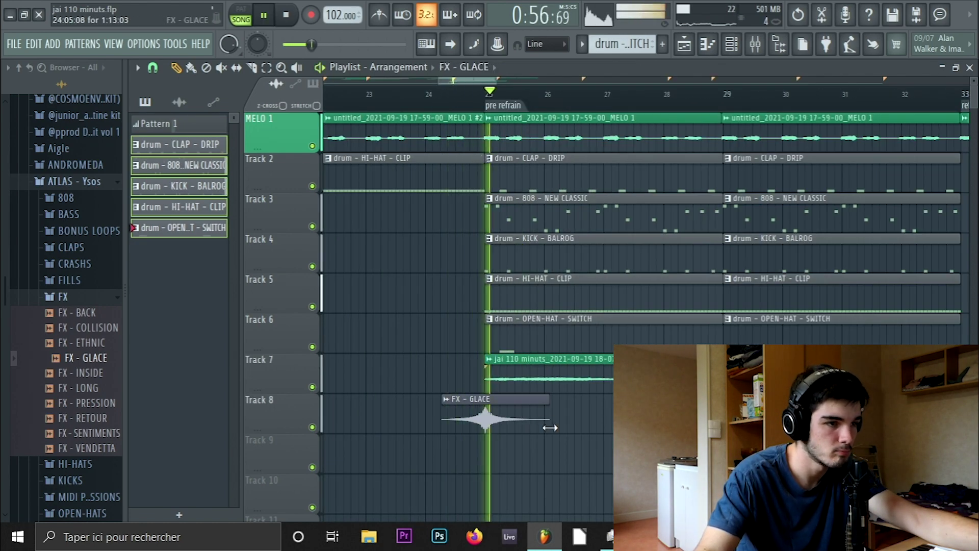
- Open the mixer while the arrangement plays, and stop playback
key("F9")
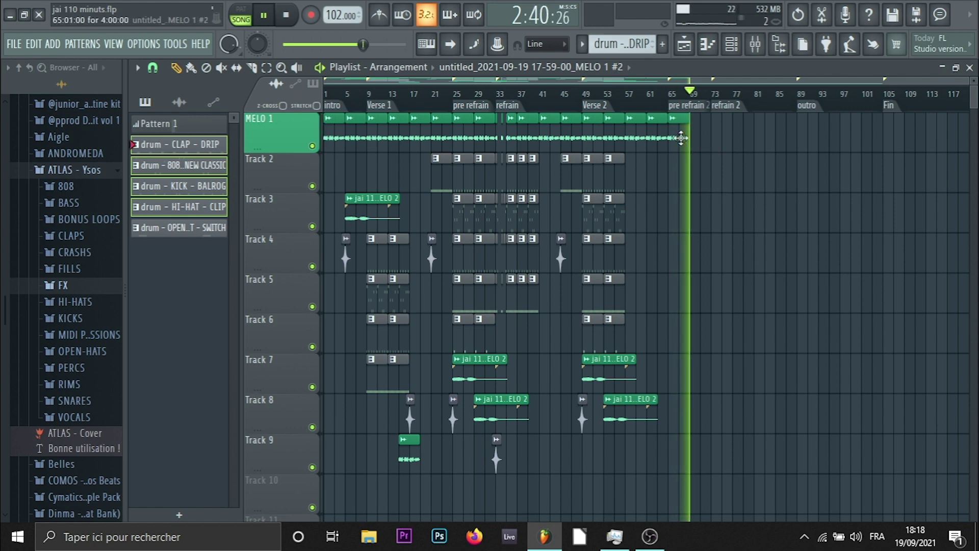
key("space")
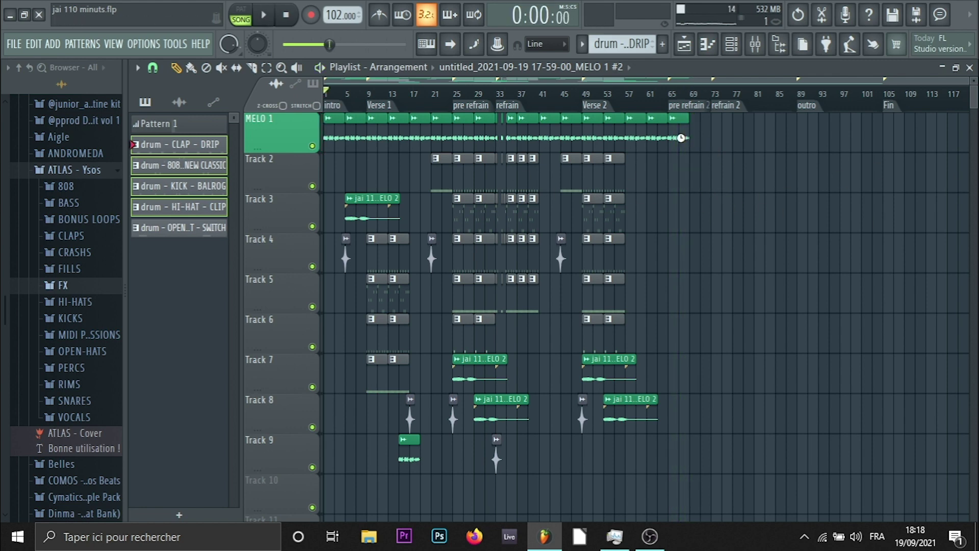